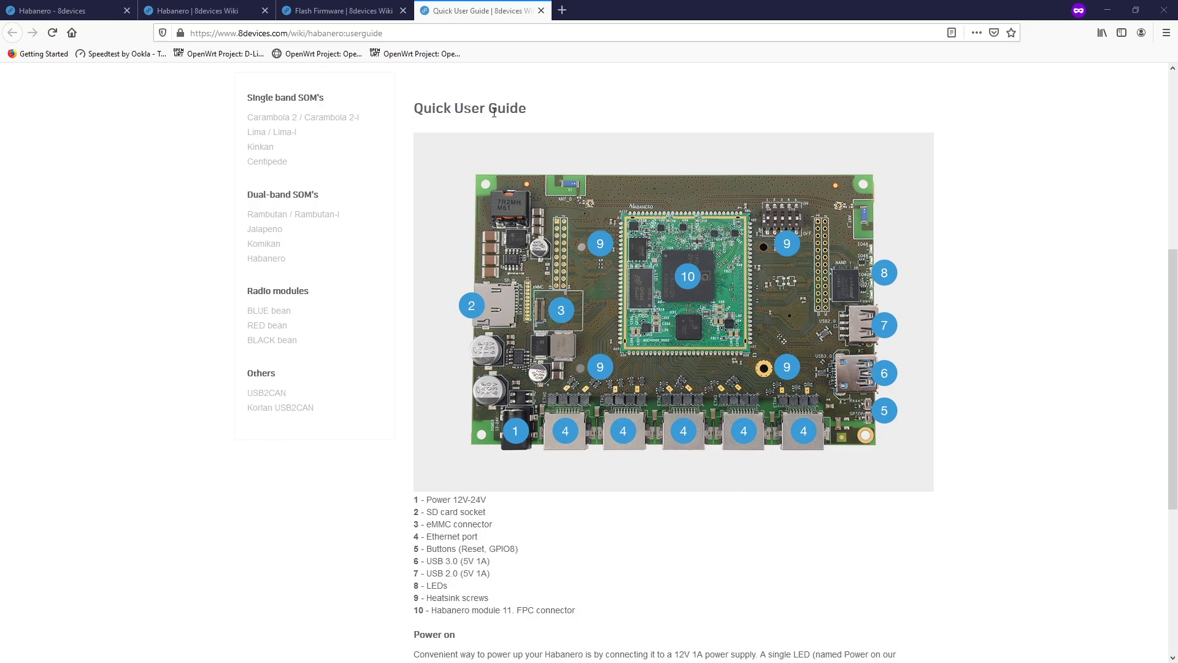
# - Scroll the Habanero Quick User Guide down to the board diagram and parts legend
pyautogui.scroll(-2, 937, 421)
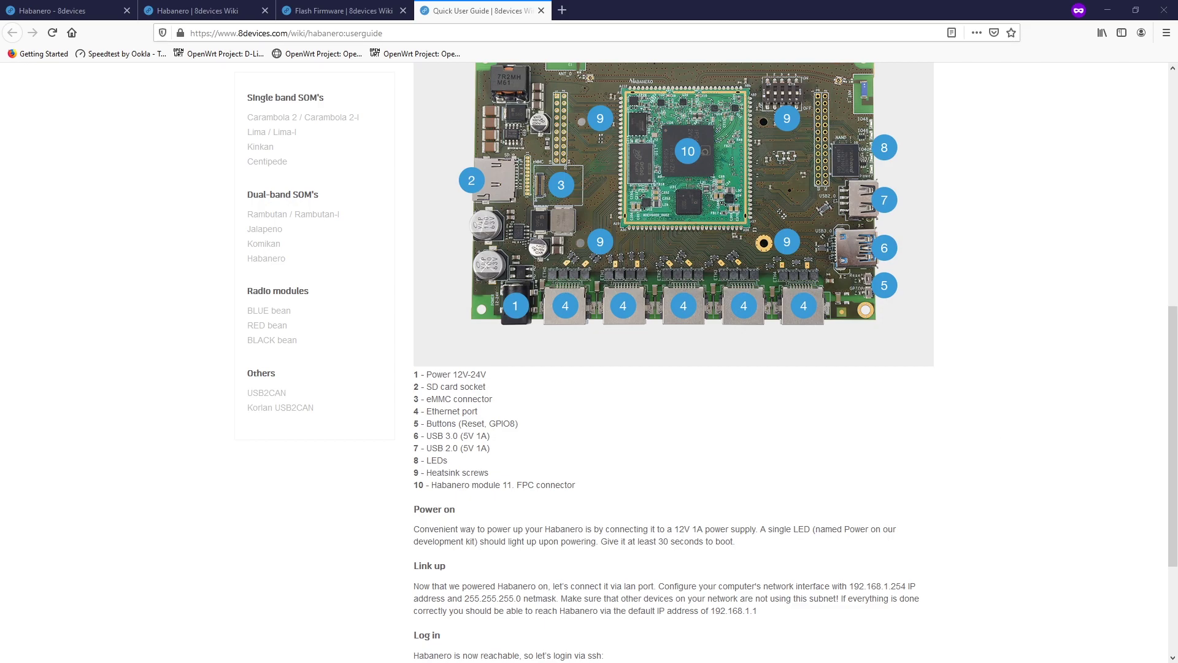
# - Switch from the Link up instructions to the Windows network connections list
pyautogui.hotkey('alt', 'Tab')
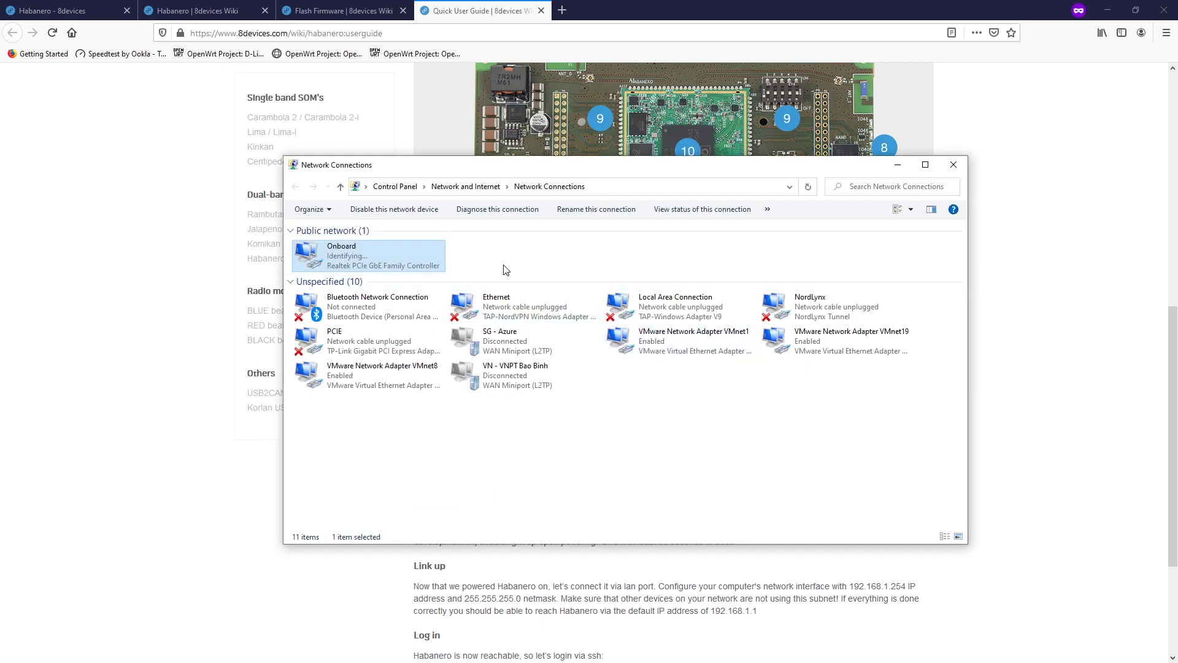
# - Switch the Onboard adapter's IPv4 settings to a manually assigned address
pyautogui.rightClick(388, 260)
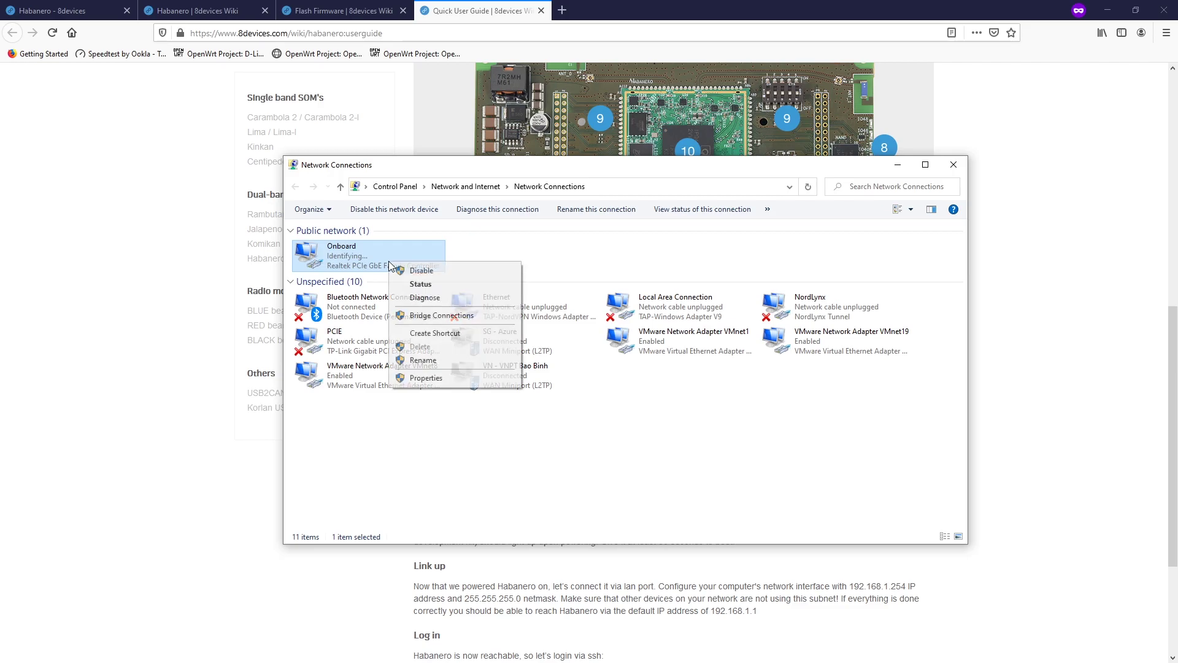
pyautogui.click(430, 380)
pyautogui.scroll(-1, 416, 370)
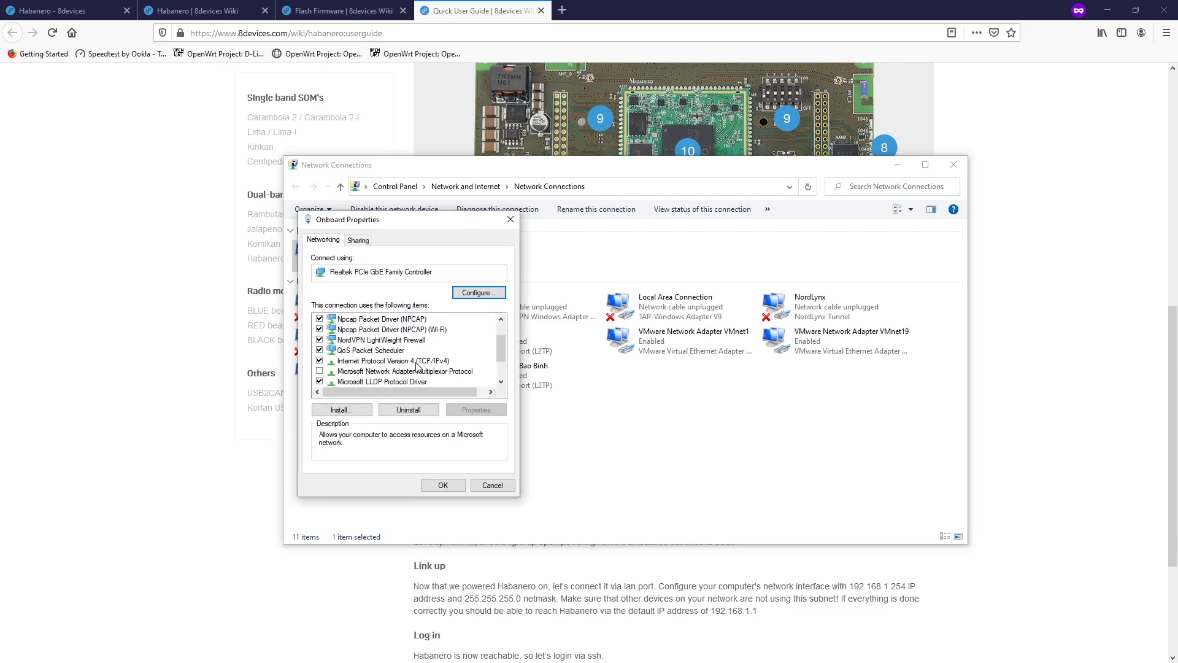
pyautogui.doubleClick(416, 364)
pyautogui.click(400, 355)
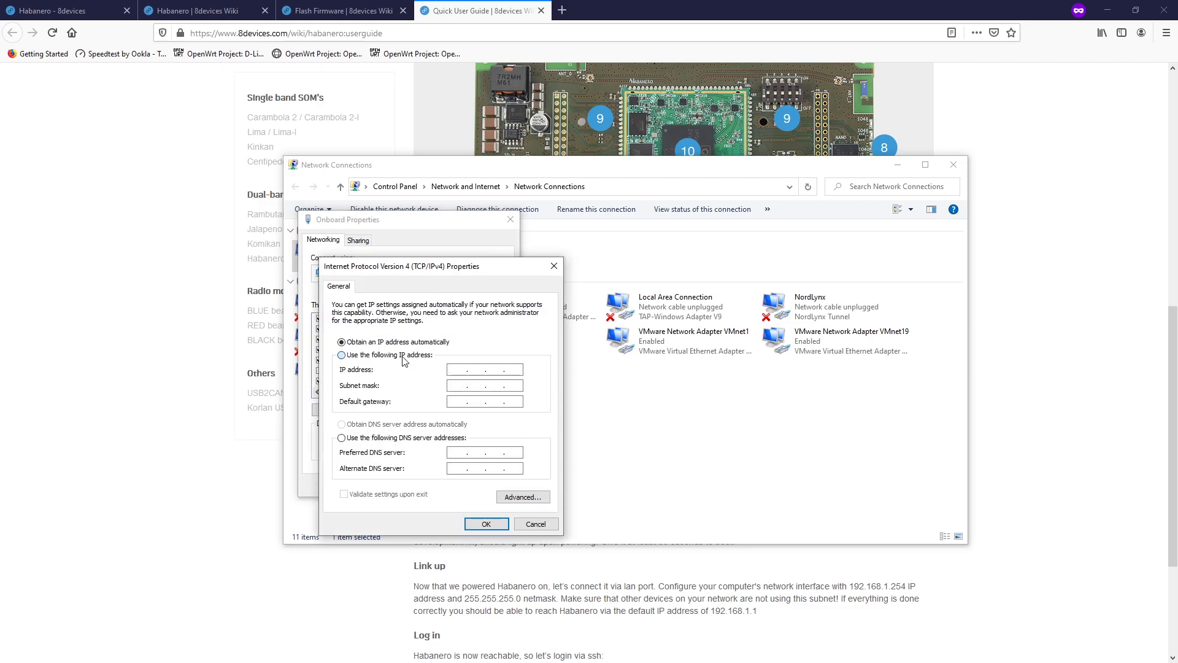
# - Enter IP 192.168.1.254 with subnet mask 255.255.255.0 and confirm the adapter settings
pyautogui.click(464, 371)
pyautogui.write('192 . 168 . 1')
pyautogui.press('Tab')
pyautogui.click(514, 369)
pyautogui.write('254')
pyautogui.press('Tab')
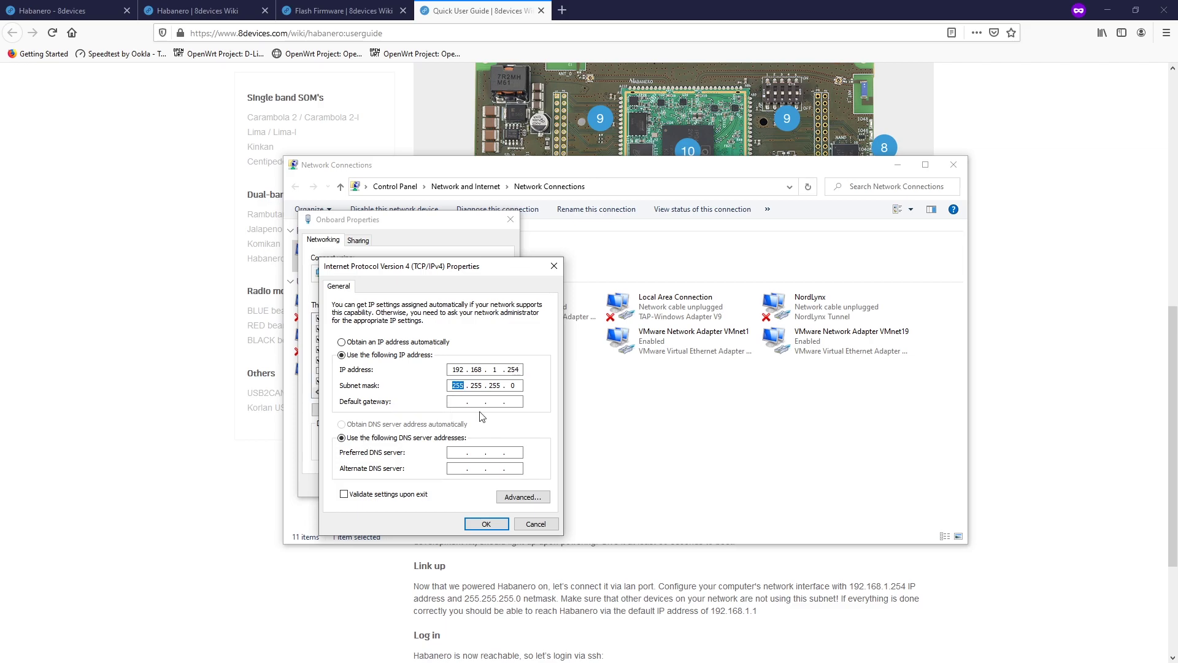
pyautogui.click(481, 524)
pyautogui.click(443, 485)
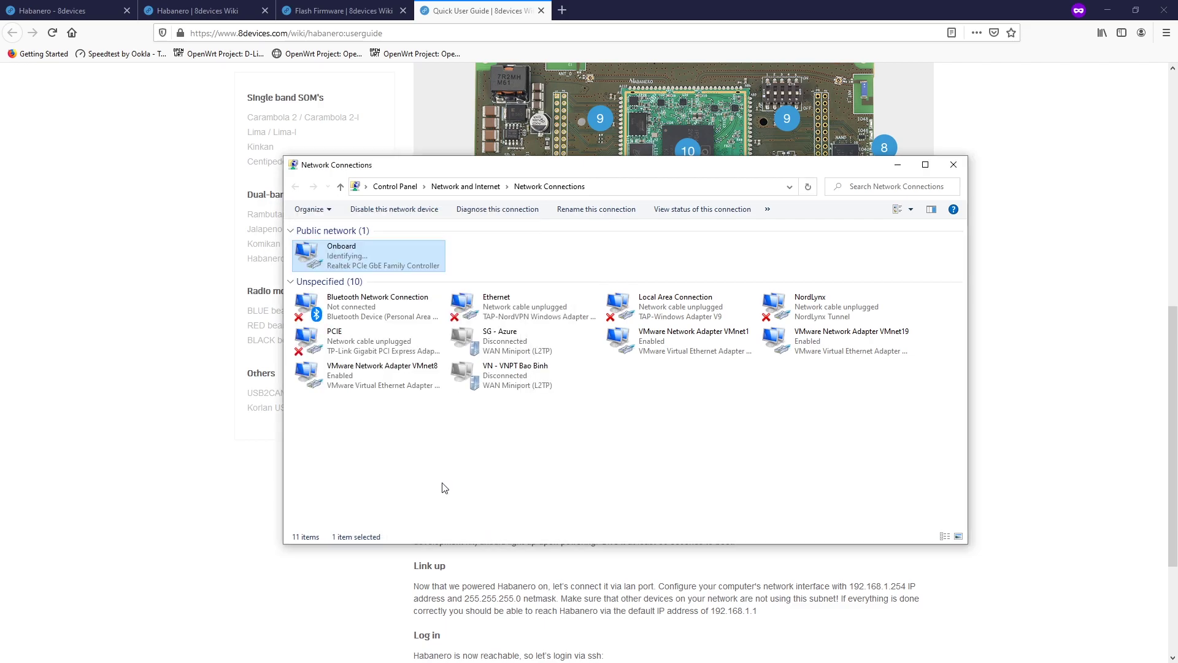
pyautogui.click(131, 473)
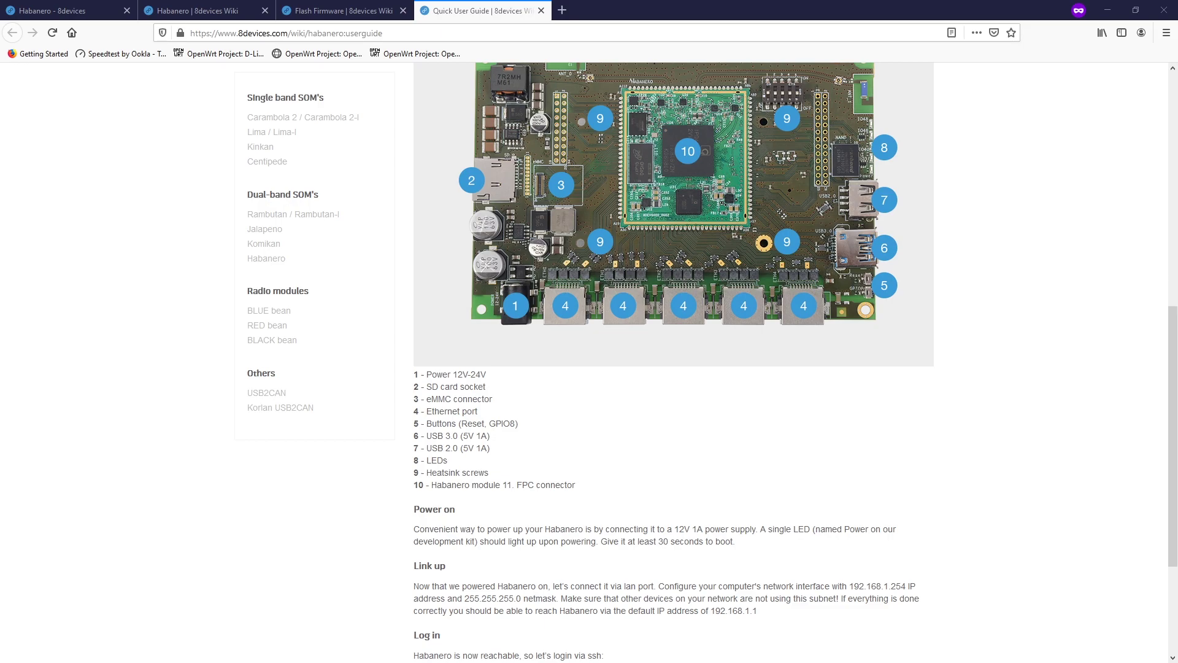
# - Ping 192.168.1.1 from Command Prompt and confirm four replies with 0% loss
pyautogui.write('ing')
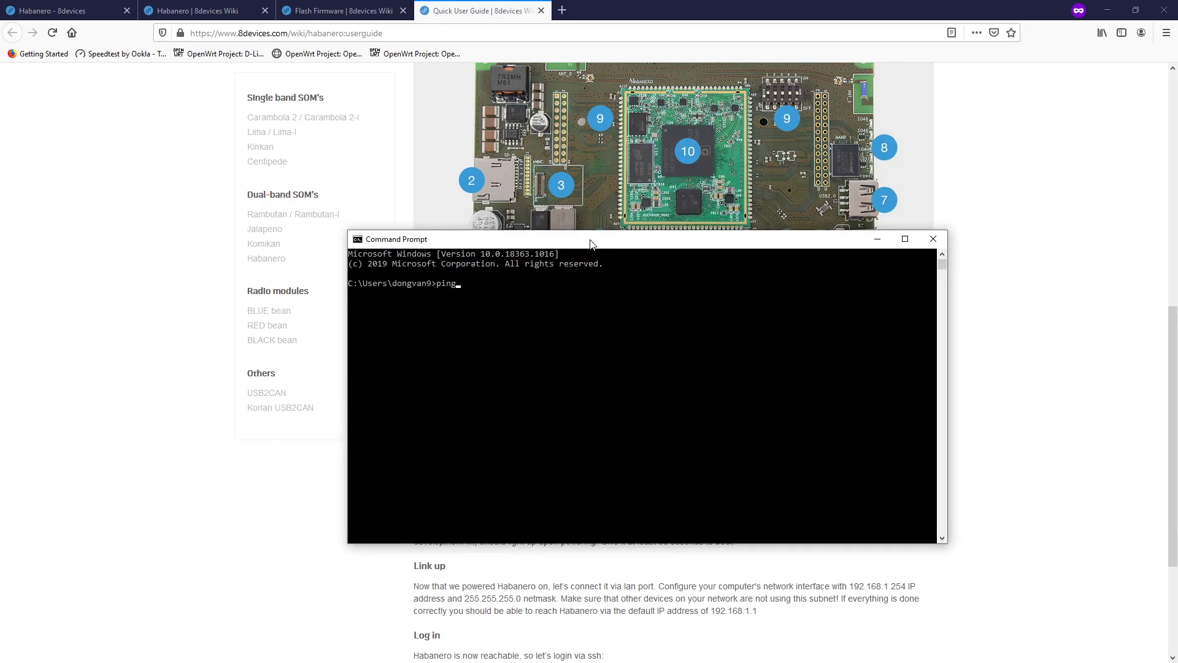
pyautogui.write(' 192.168.1.1')
pyautogui.press('Return')
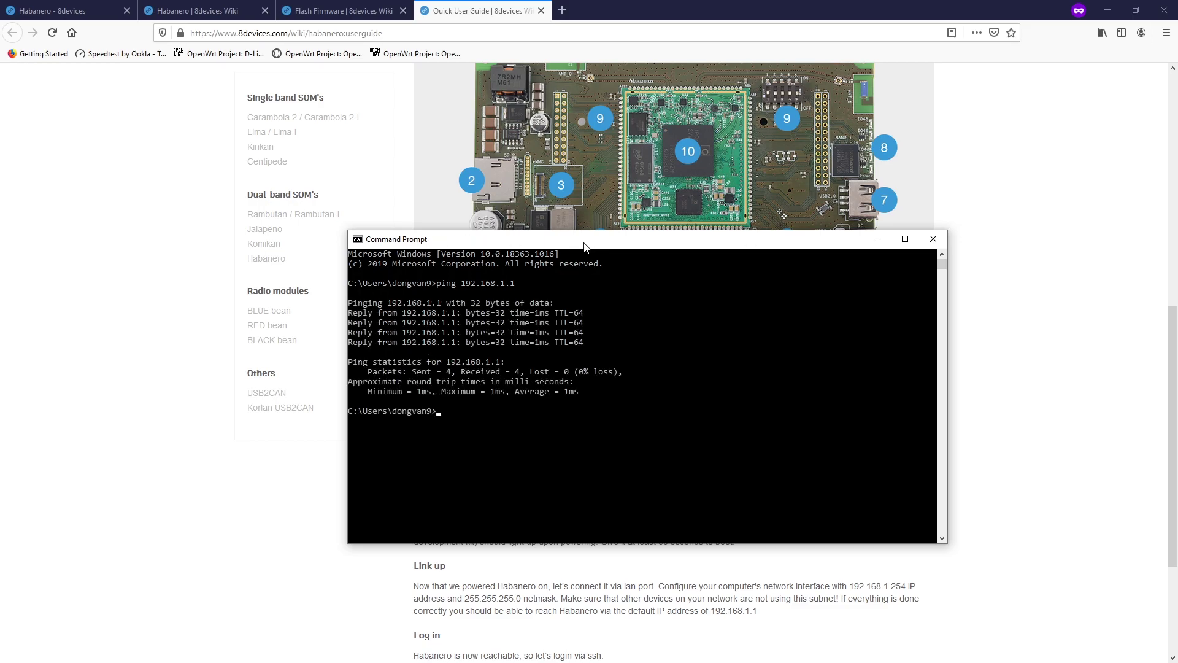
pyautogui.click(599, 16)
# - Load 192.168.1.1 in a new private tab and log in to LuCI as root with no password
pyautogui.click(562, 11)
pyautogui.write('1')
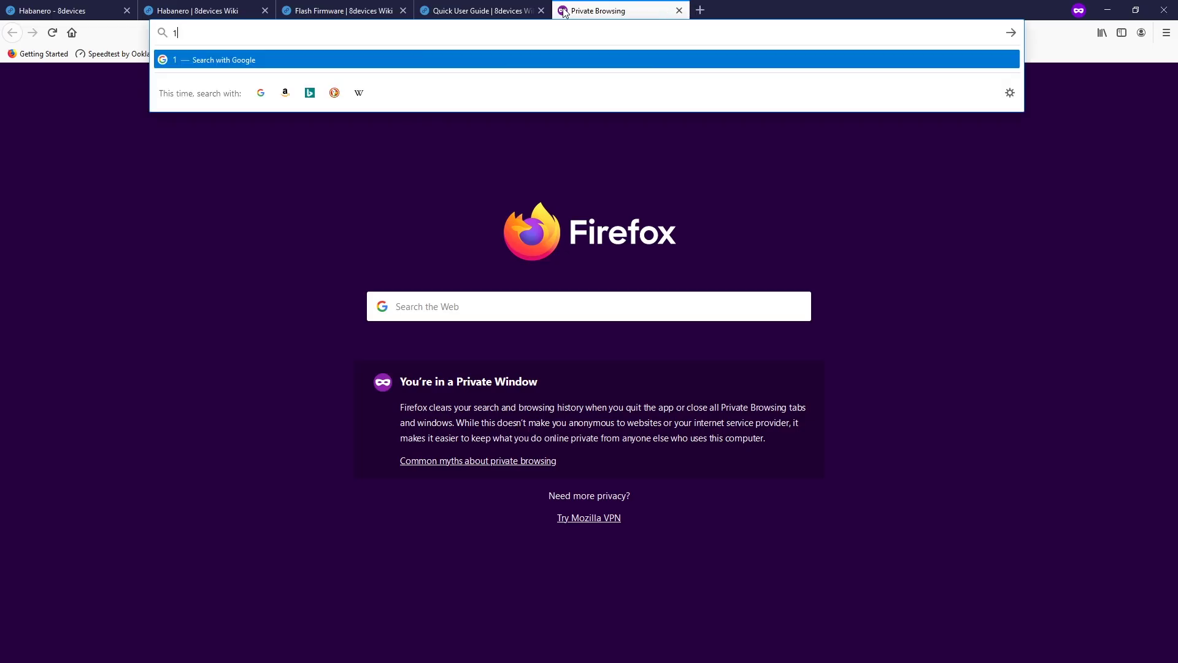
pyautogui.write('92.168.1.1')
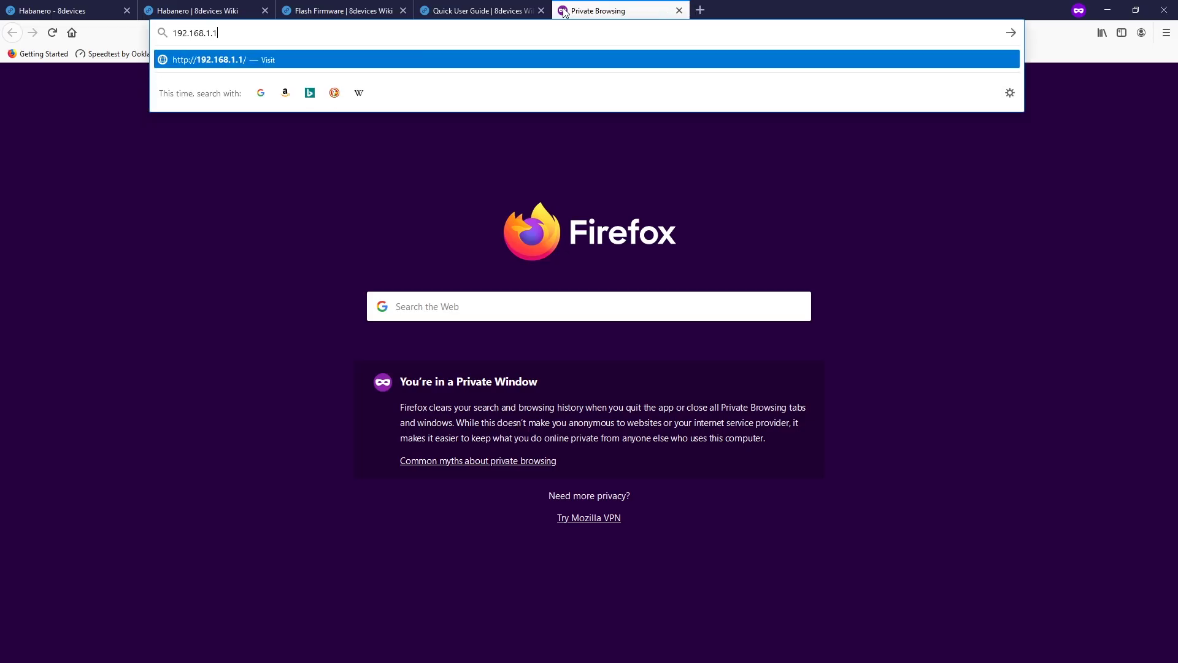
pyautogui.press('Return')
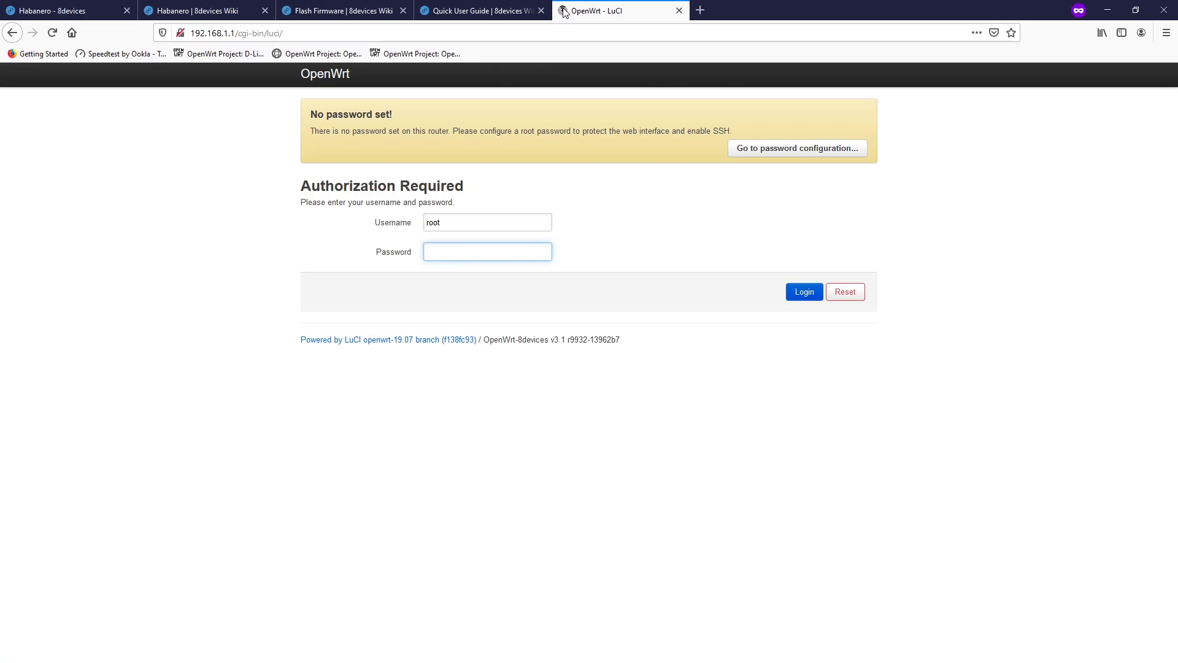
pyautogui.moveTo(485, 339); pyautogui.dragTo(549, 339)
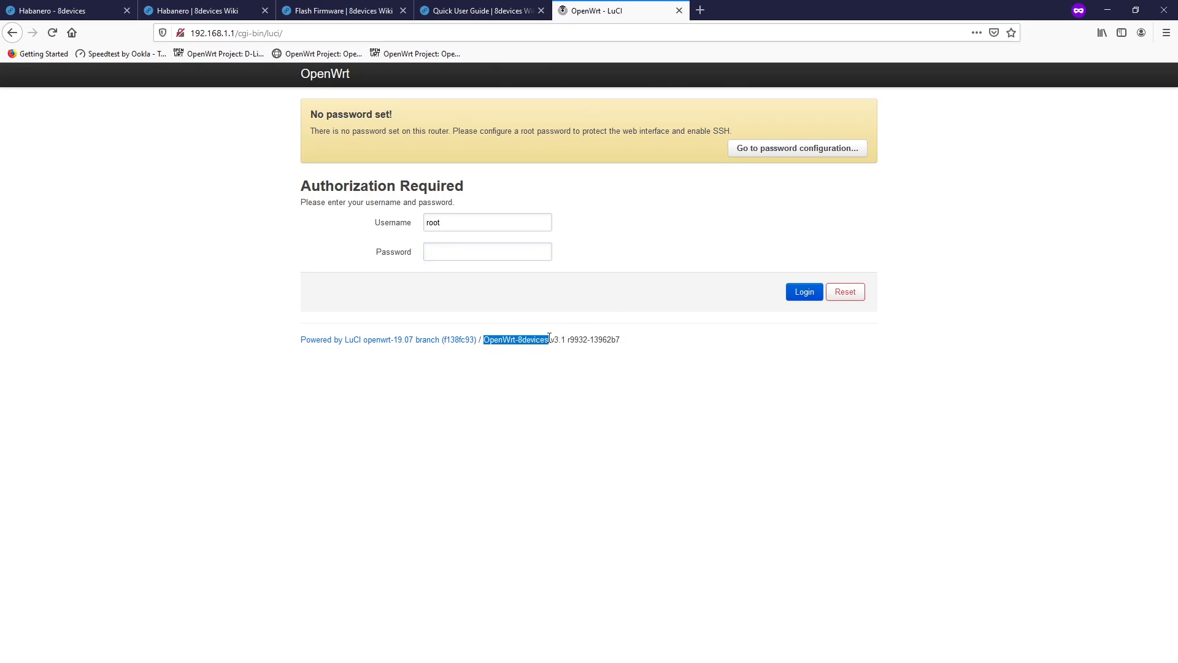
pyautogui.click(604, 313)
pyautogui.click(807, 293)
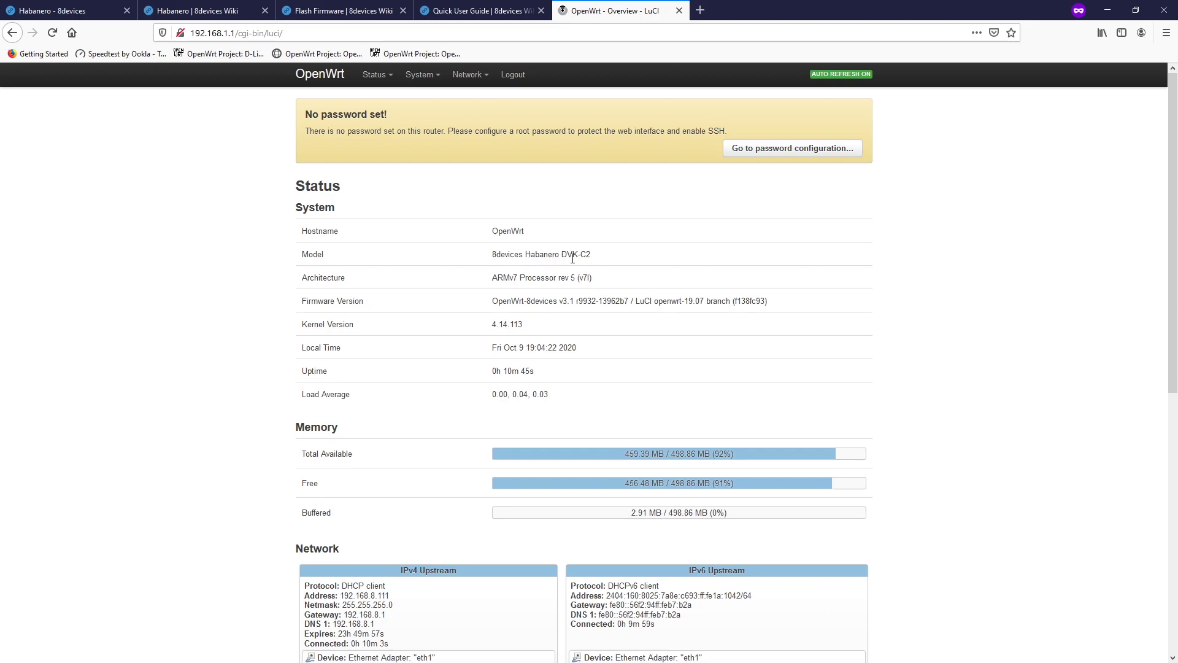
pyautogui.moveTo(600, 257); pyautogui.dragTo(489, 254)
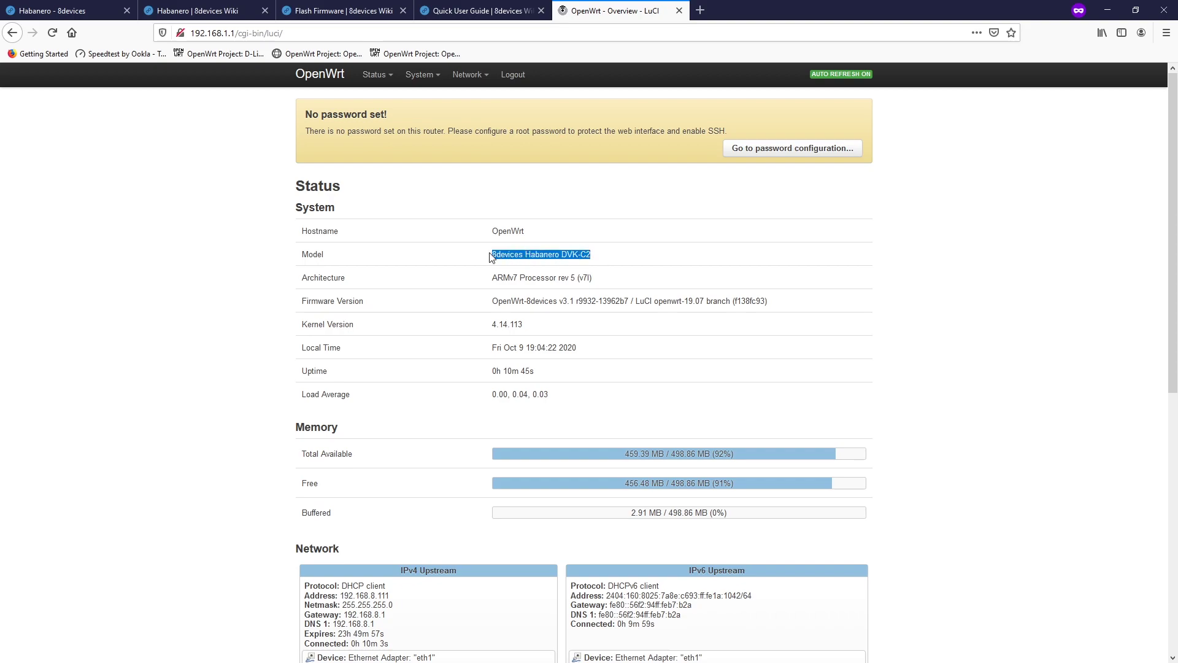
pyautogui.scroll(-2, 626, 346)
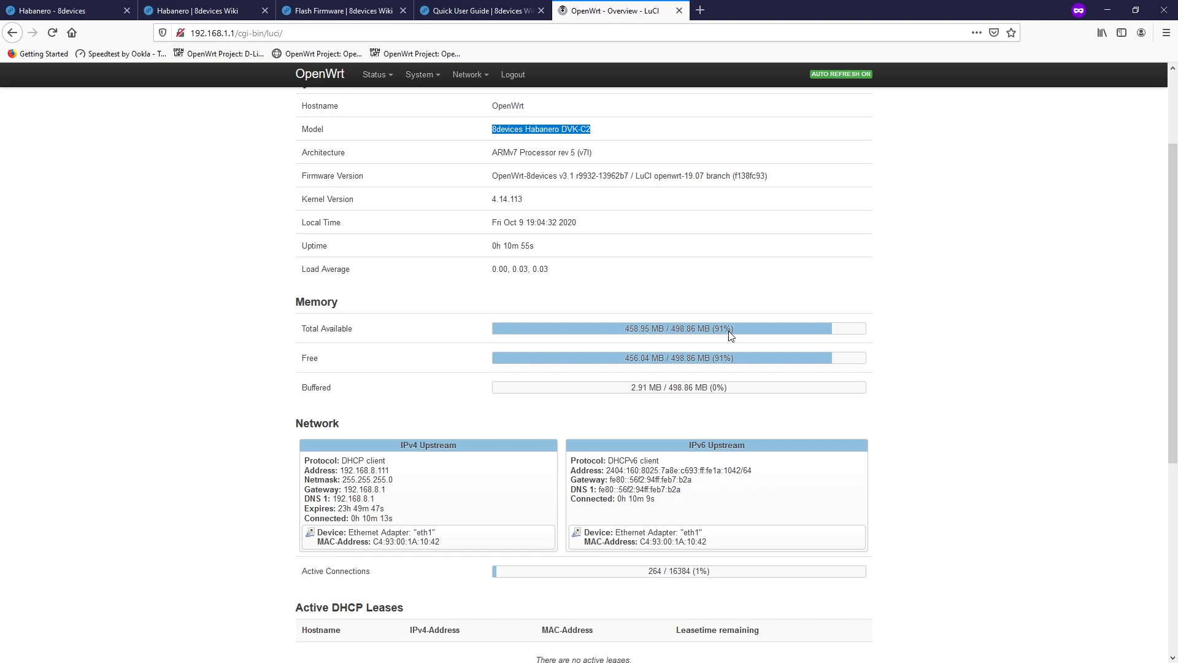
pyautogui.click(701, 288)
pyautogui.scroll(-5, 701, 288)
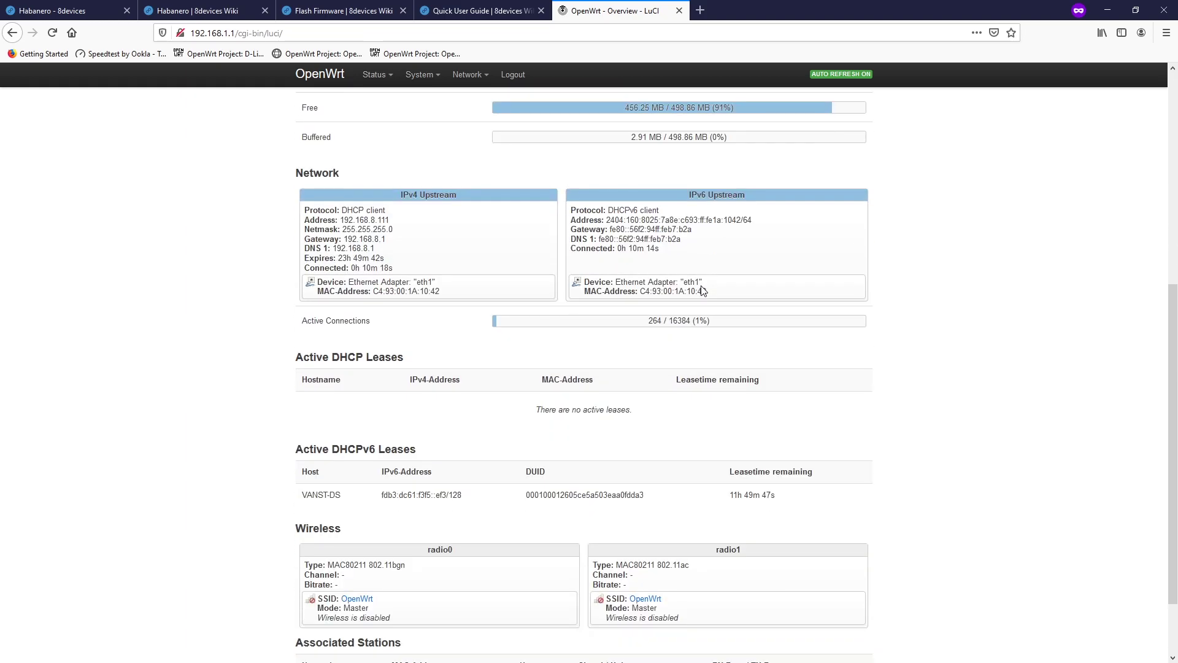
pyautogui.scroll(1, 700, 286)
pyautogui.scroll(6, 700, 290)
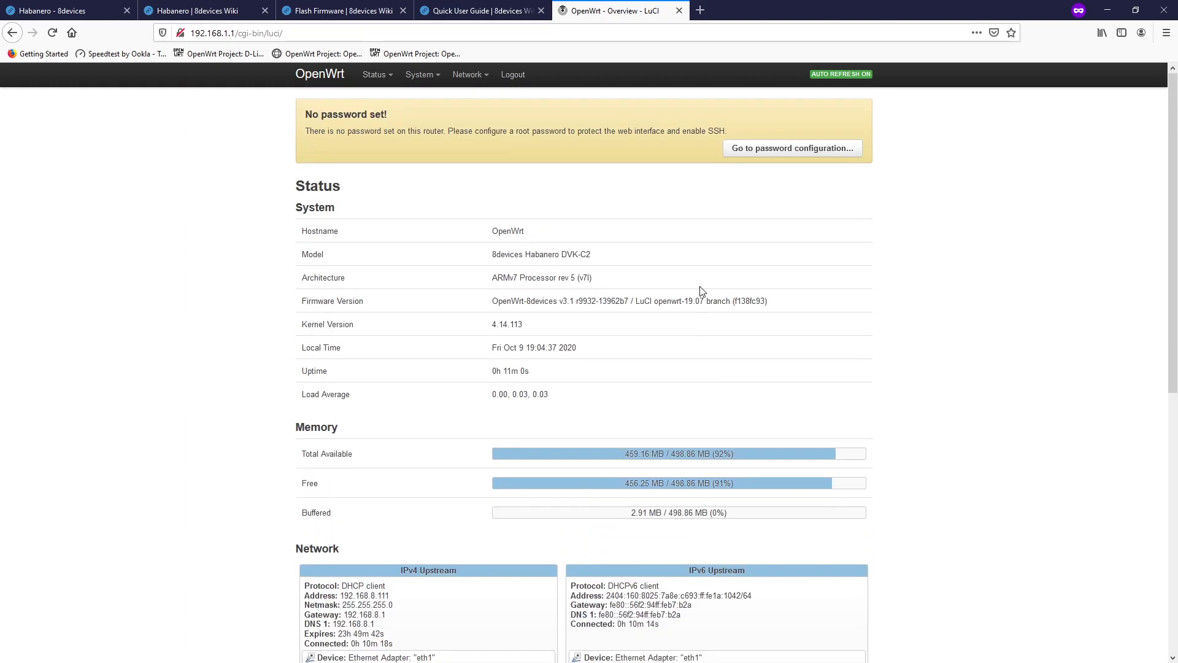
# - Enter the new root password and its confirmation on the Router Password page and save it
pyautogui.click(748, 151)
pyautogui.click(484, 252)
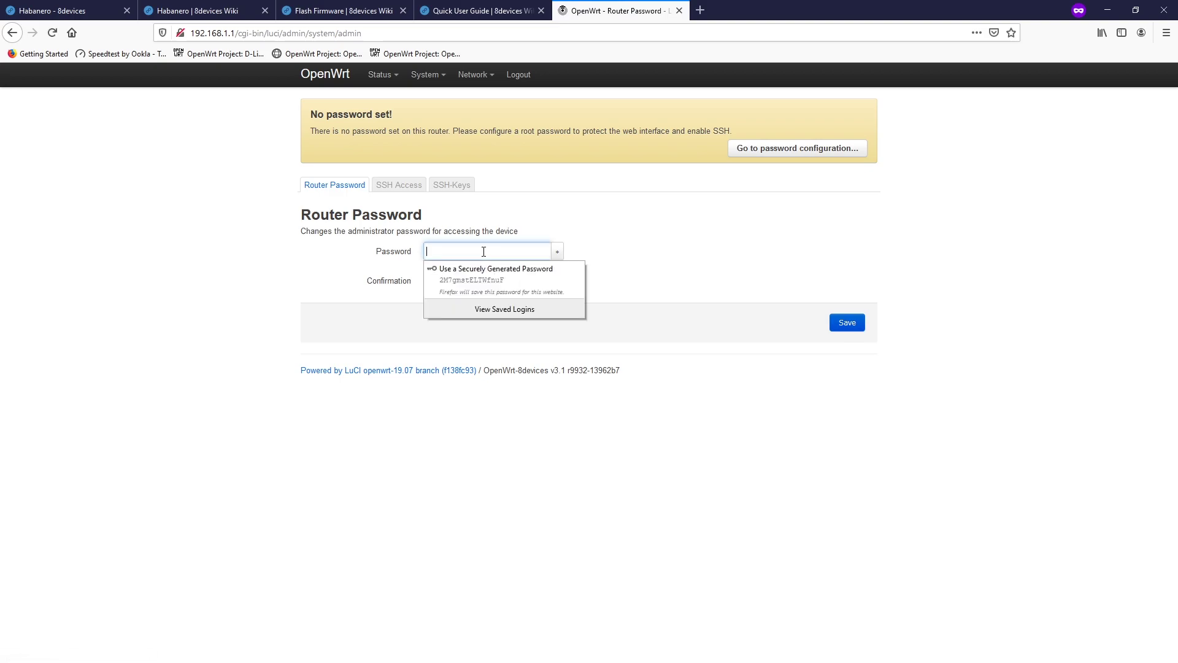
pyautogui.write('•••••••••')
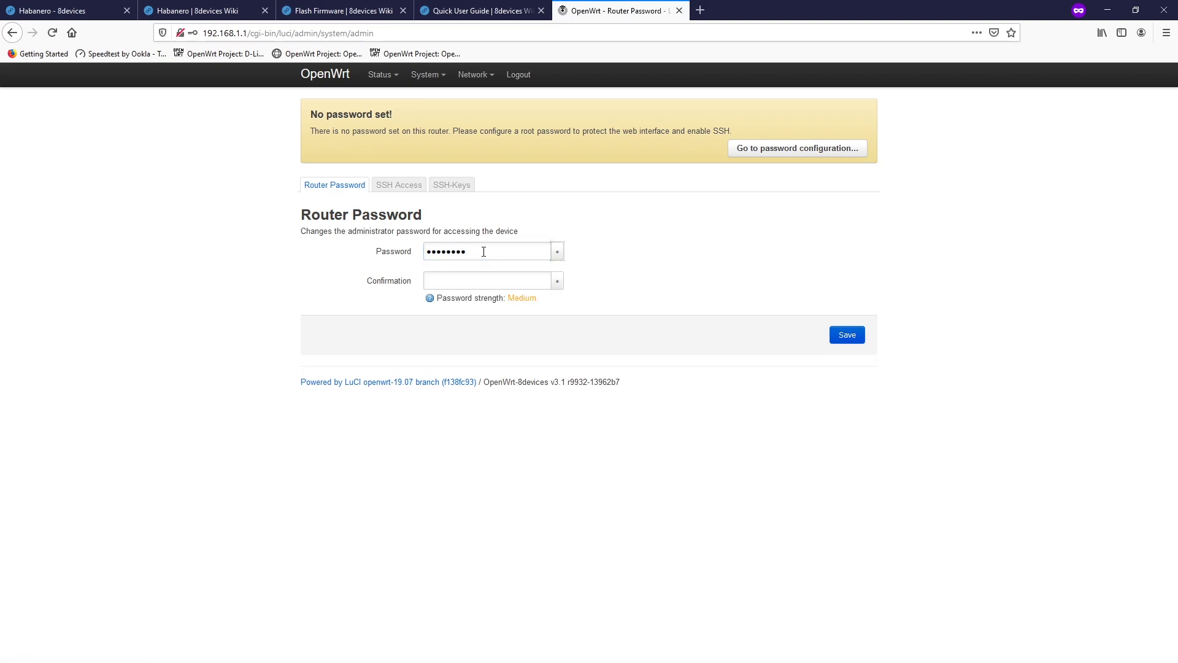
pyautogui.click(464, 280)
pyautogui.write('•••••••••')
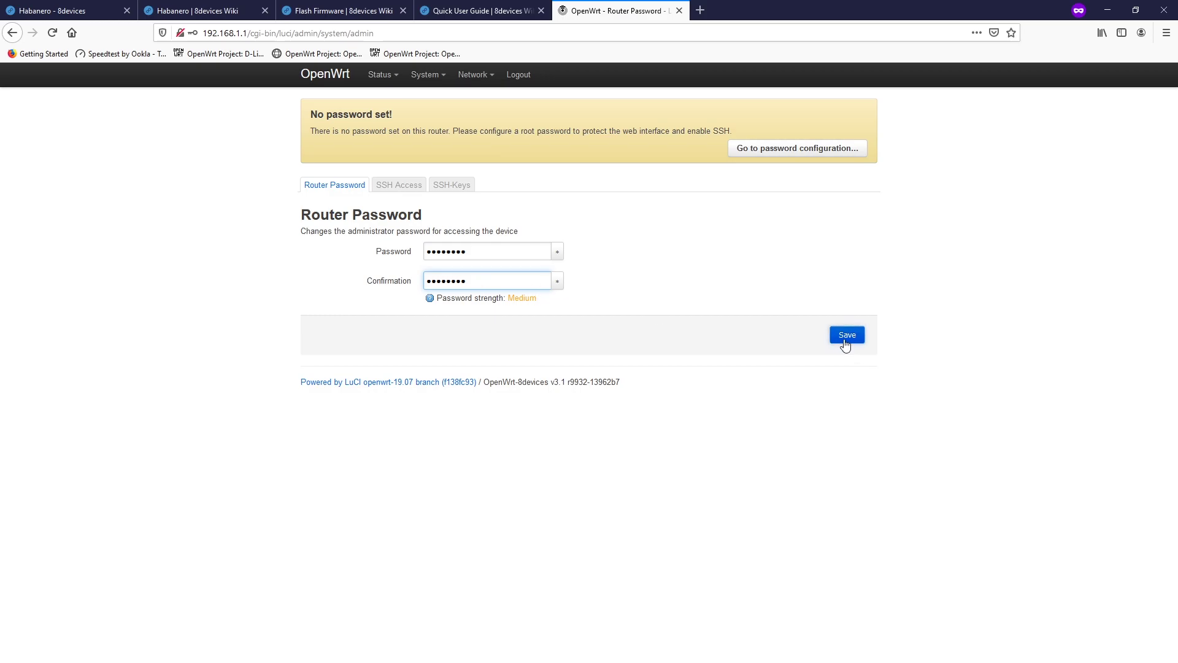
pyautogui.click(845, 338)
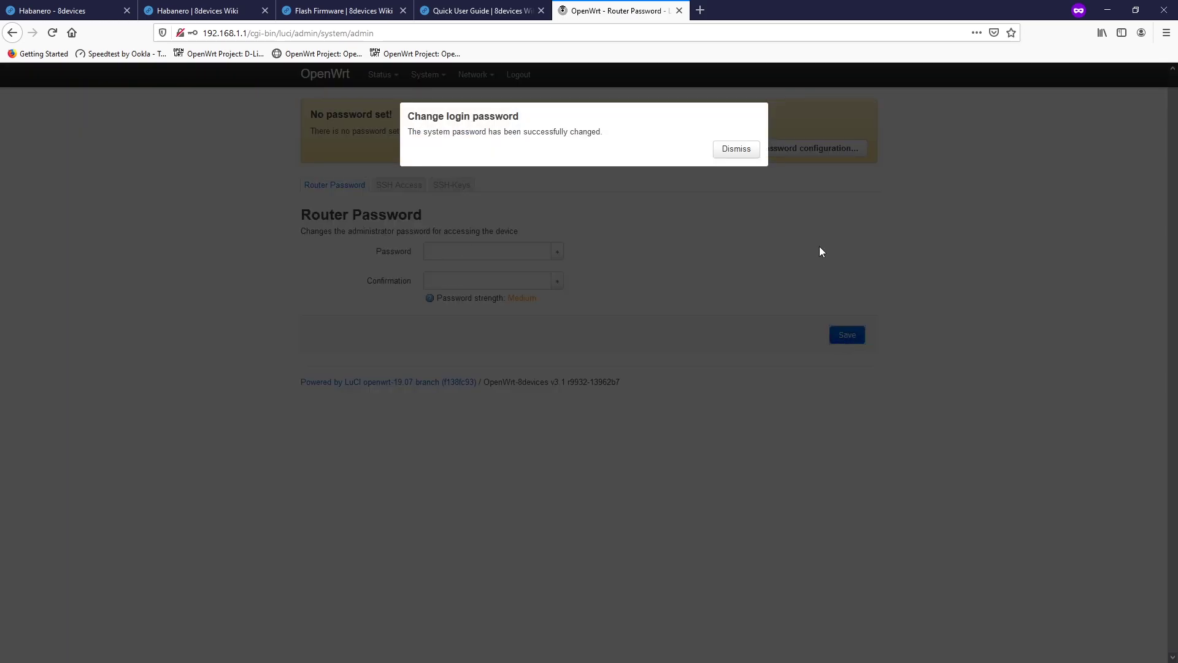
pyautogui.click(730, 149)
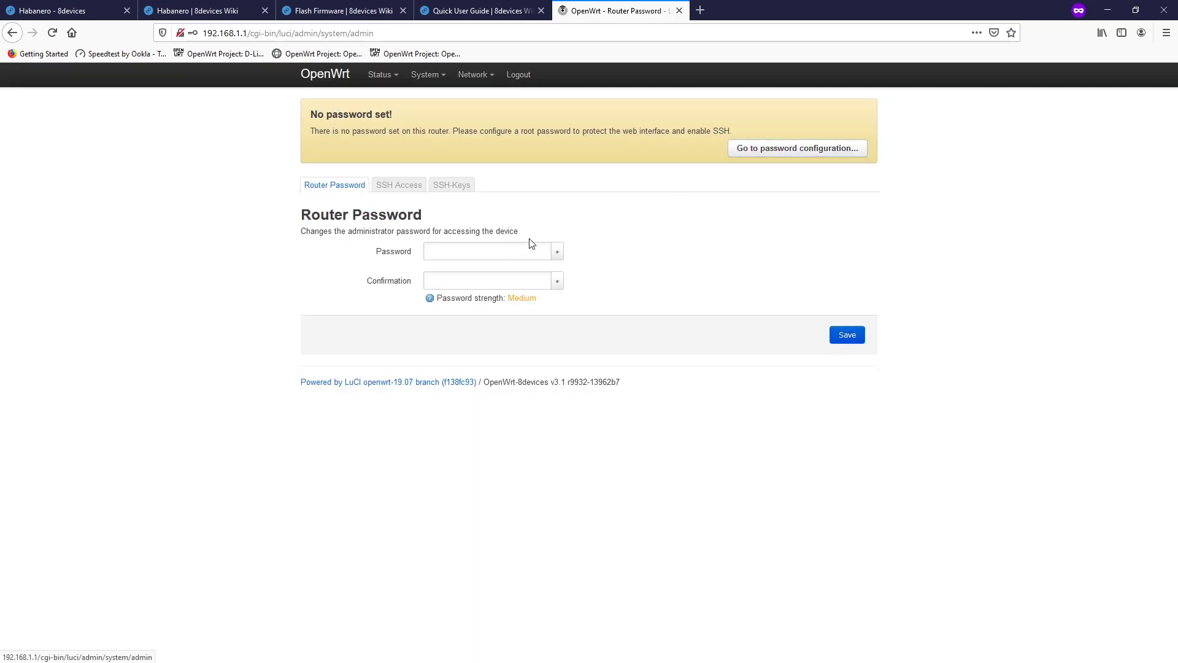
pyautogui.moveTo(425, 74)
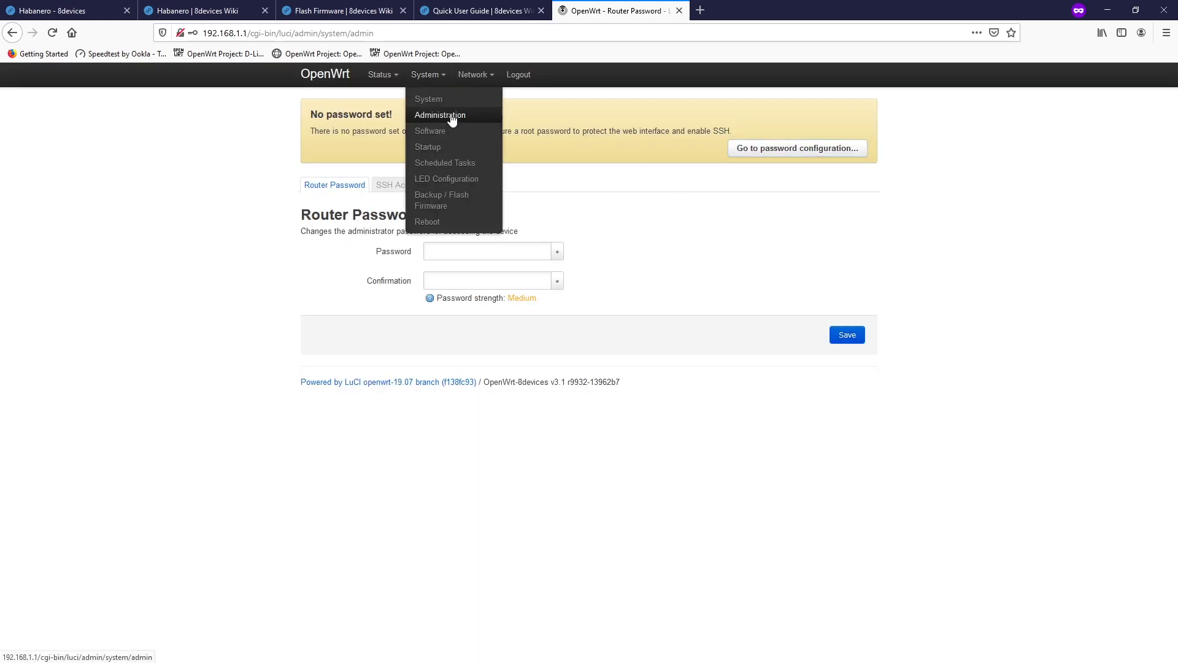
# - Set the timezone to Asia/Kuala Lumpur on the System settings page
pyautogui.click(453, 102)
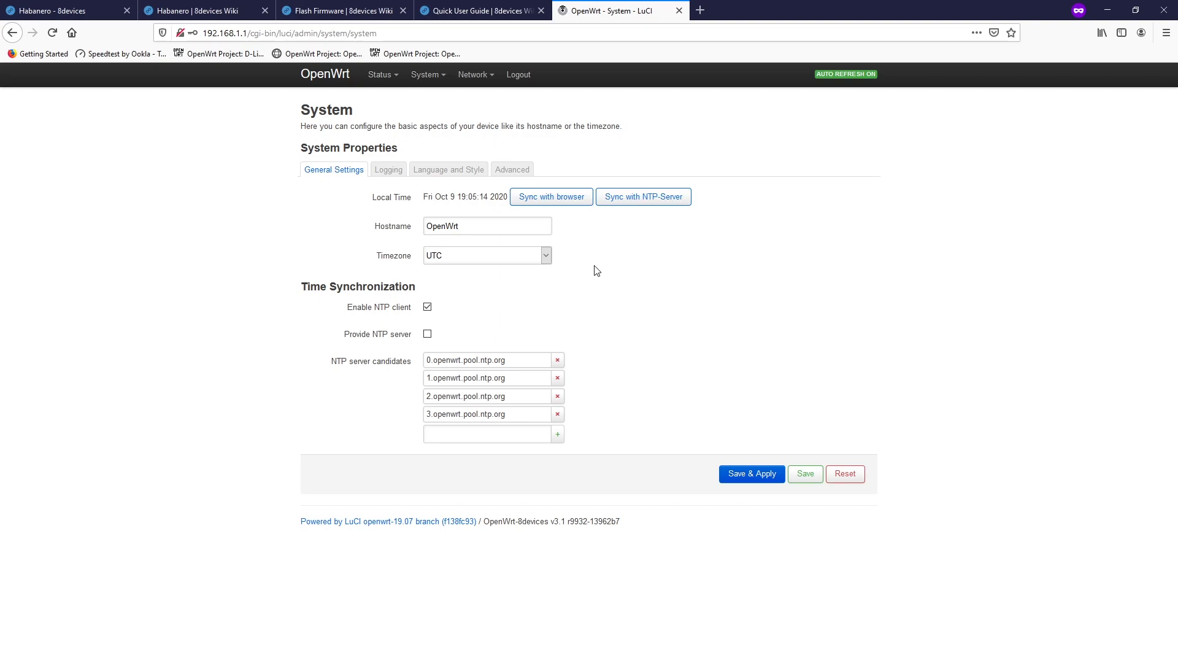
pyautogui.click(544, 256)
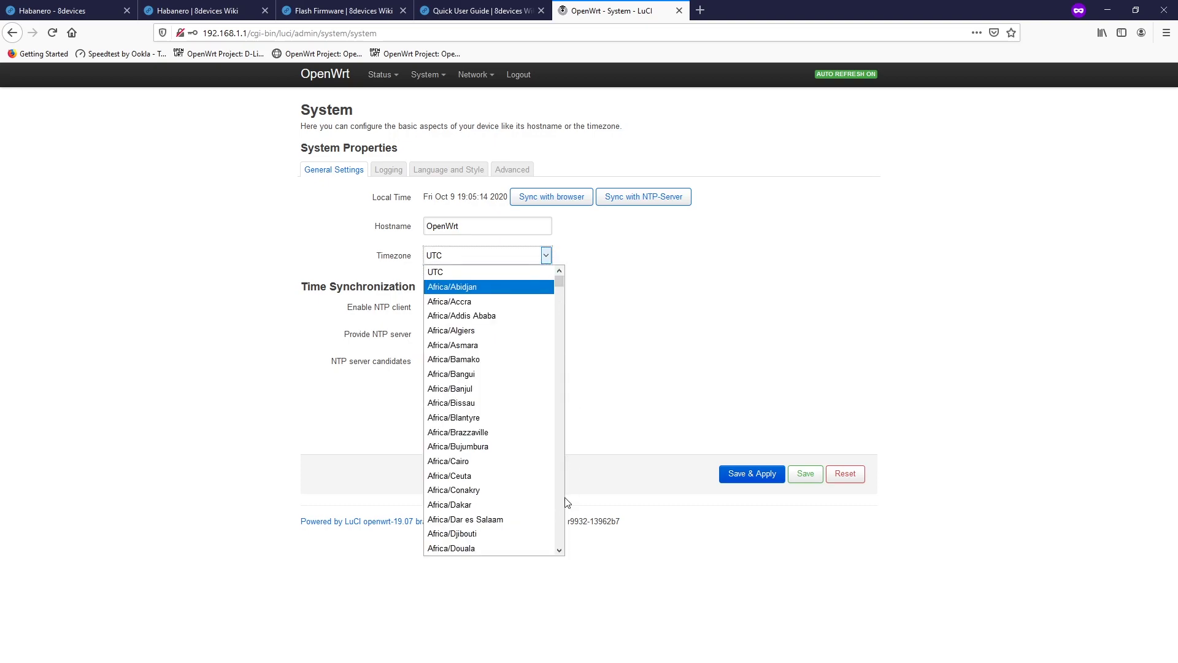
pyautogui.scroll(-19, 519, 405)
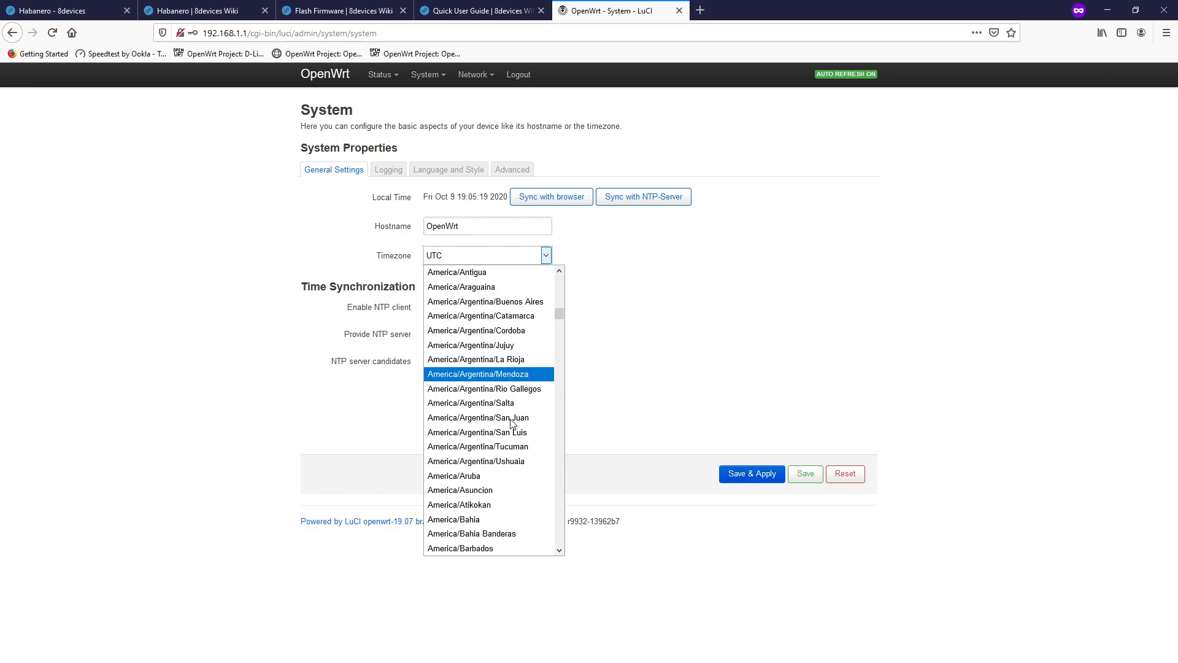
pyautogui.scroll(-20, 516, 427)
pyautogui.scroll(-15, 518, 430)
pyautogui.moveTo(558, 400); pyautogui.dragTo(560, 419)
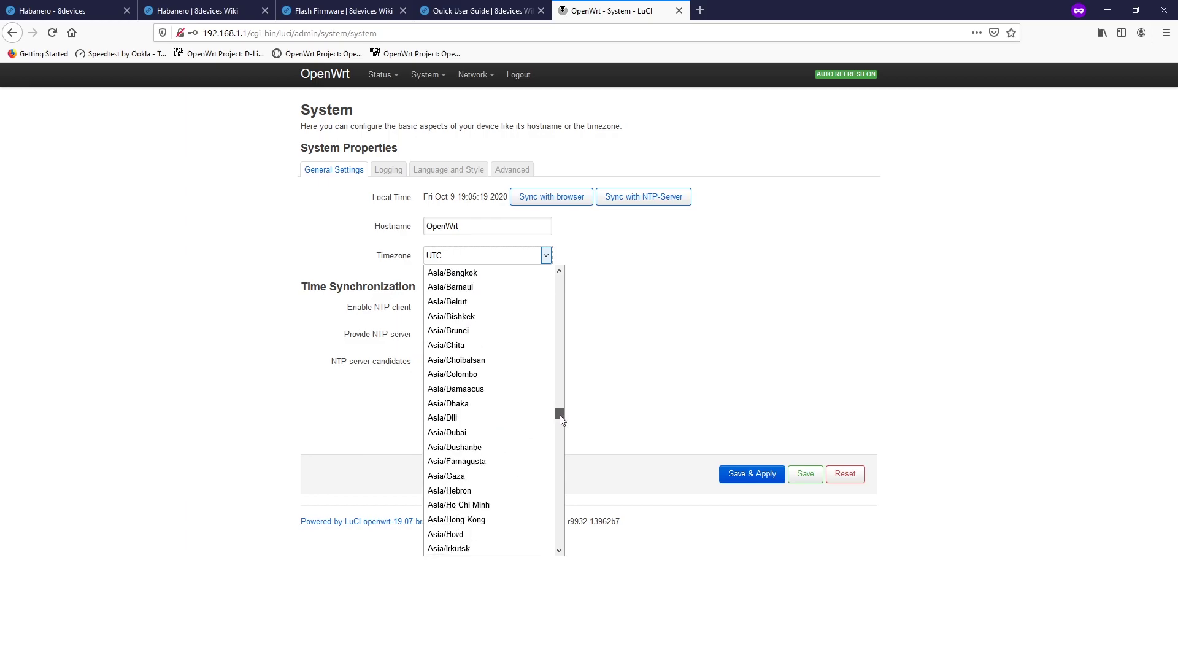
pyautogui.scroll(-3, 516, 392)
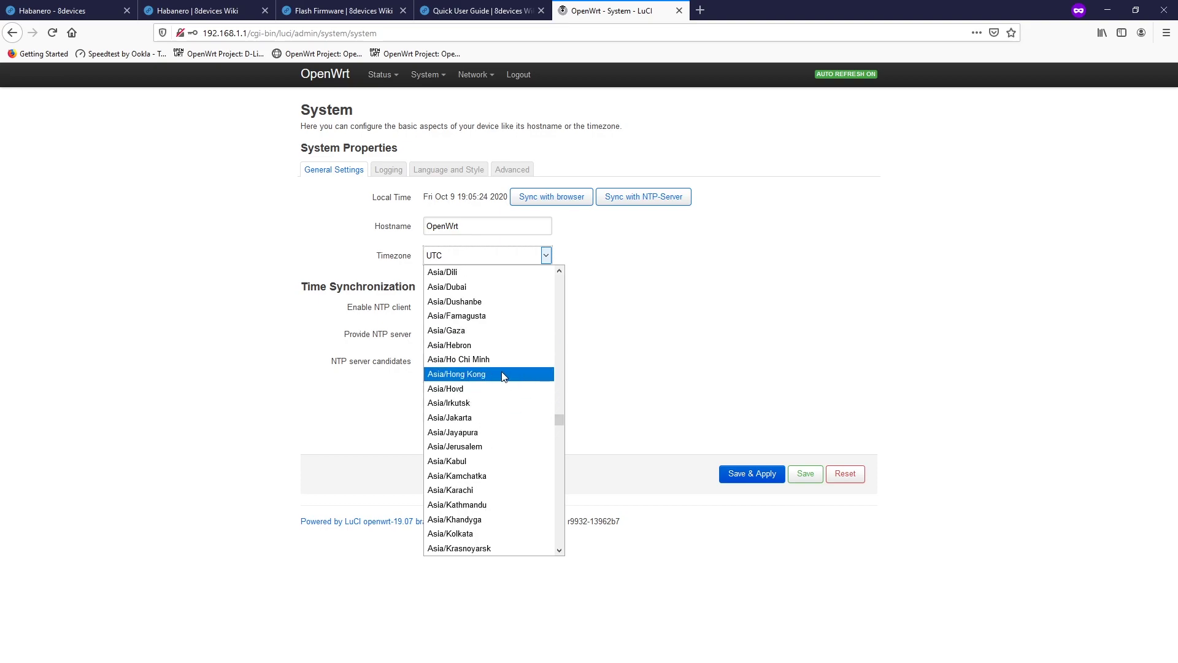
pyautogui.scroll(-1, 507, 525)
pyautogui.click(508, 521)
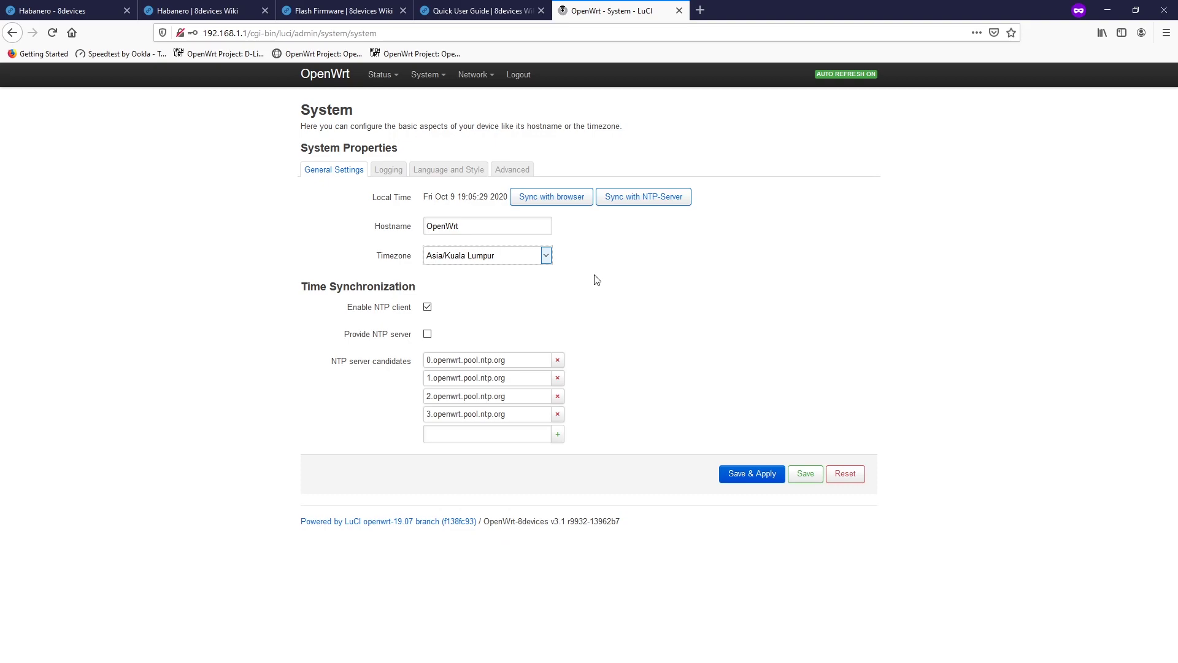
# - Rename the hostname to Habanero and save and apply the system settings
pyautogui.doubleClick(509, 225)
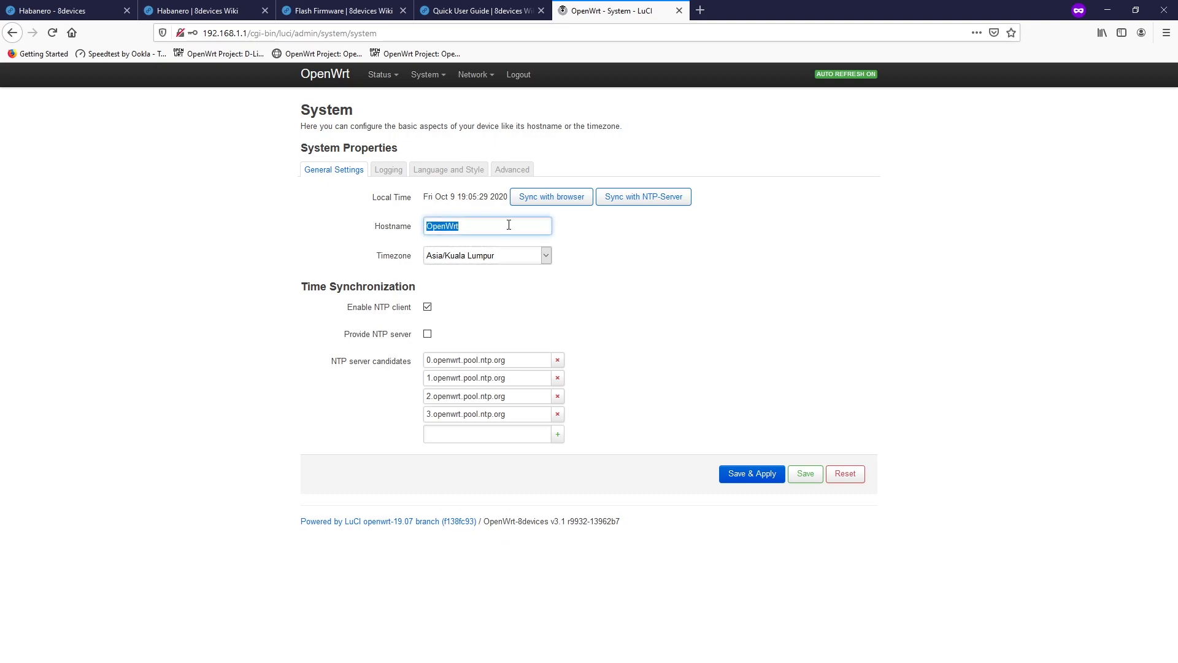
pyautogui.write('Habanero')
pyautogui.press('Tab')
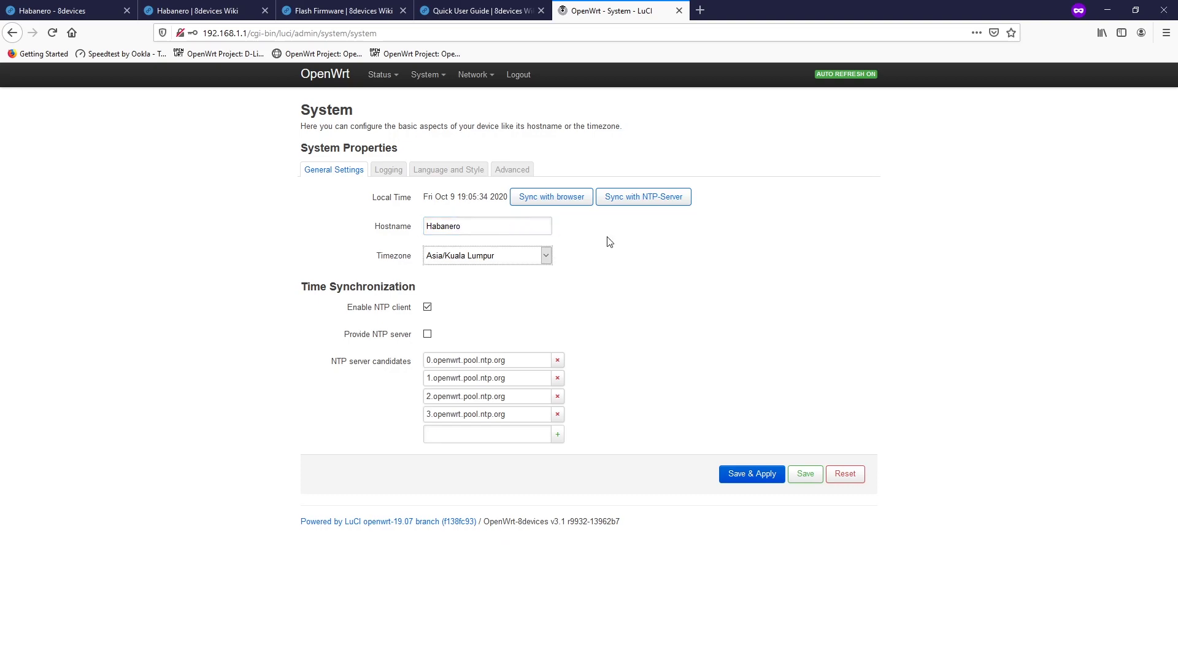
pyautogui.click(748, 475)
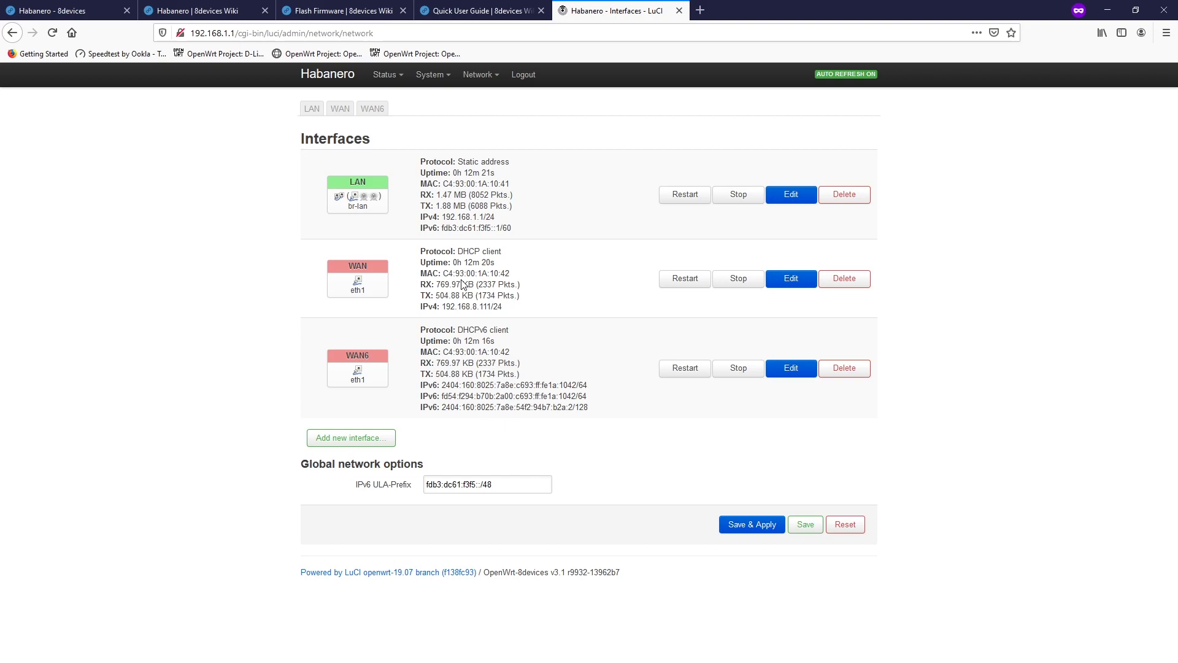
# - Review the LAN interface's address and DHCP server settings, then return to the interfaces overview
pyautogui.click(790, 194)
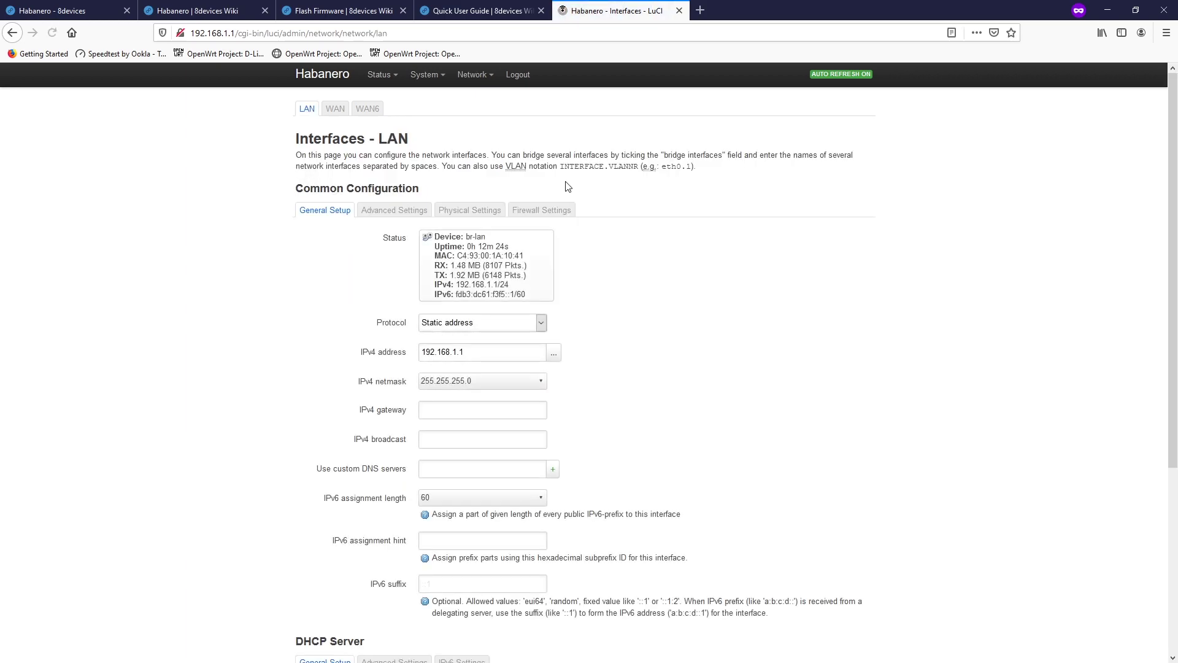
pyautogui.scroll(-3, 708, 281)
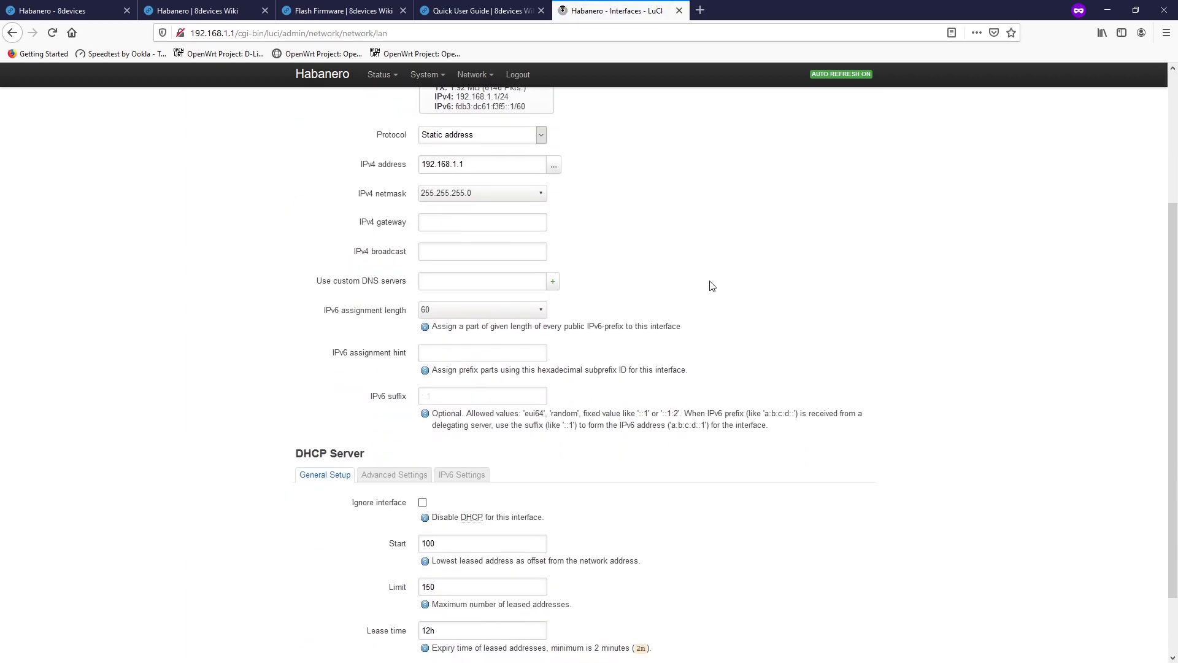
pyautogui.scroll(-2, 712, 287)
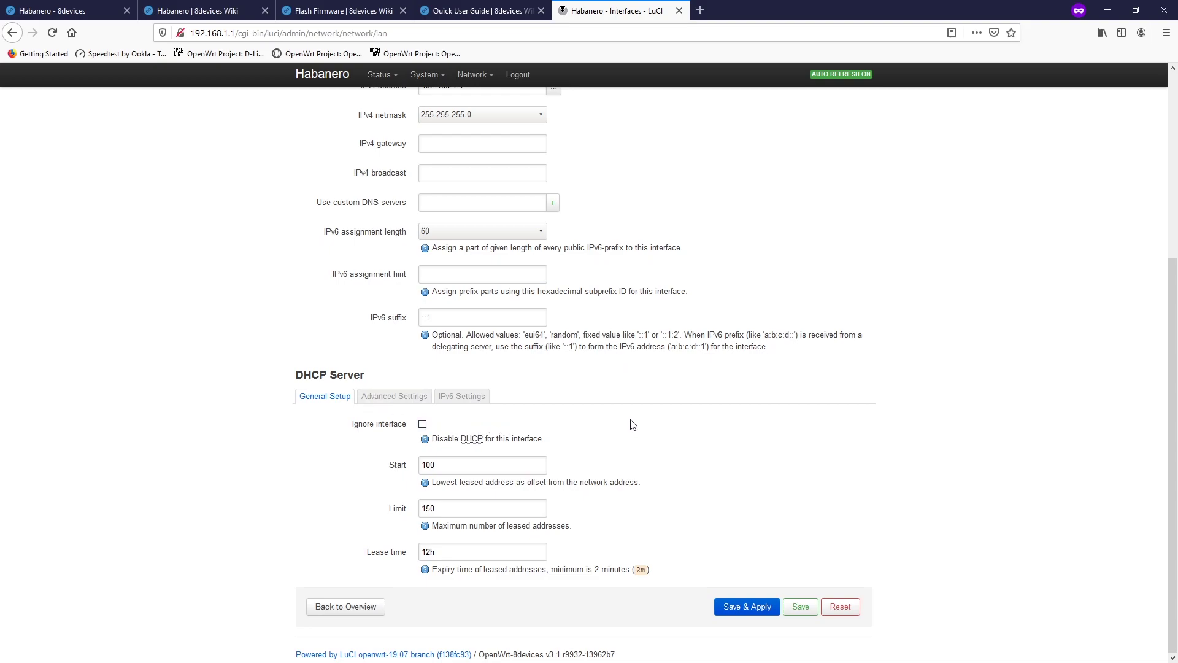
pyautogui.click(367, 609)
# - Go to LuCI's System > Reboot page
pyautogui.moveTo(487, 79)
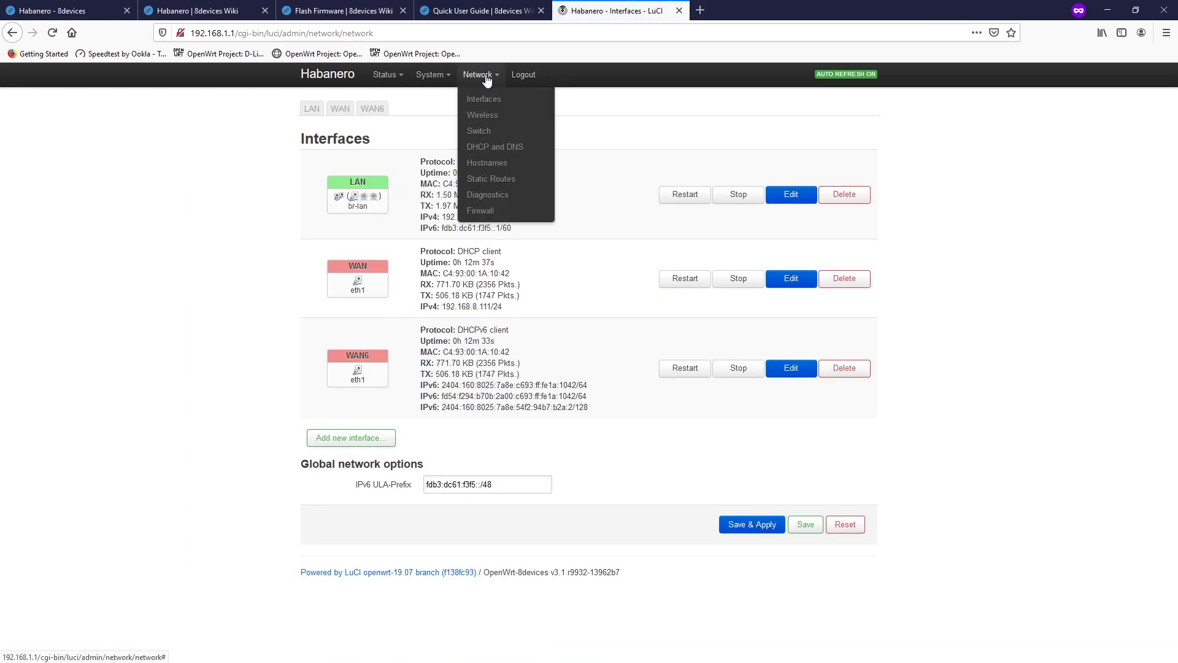
pyautogui.moveTo(447, 74)
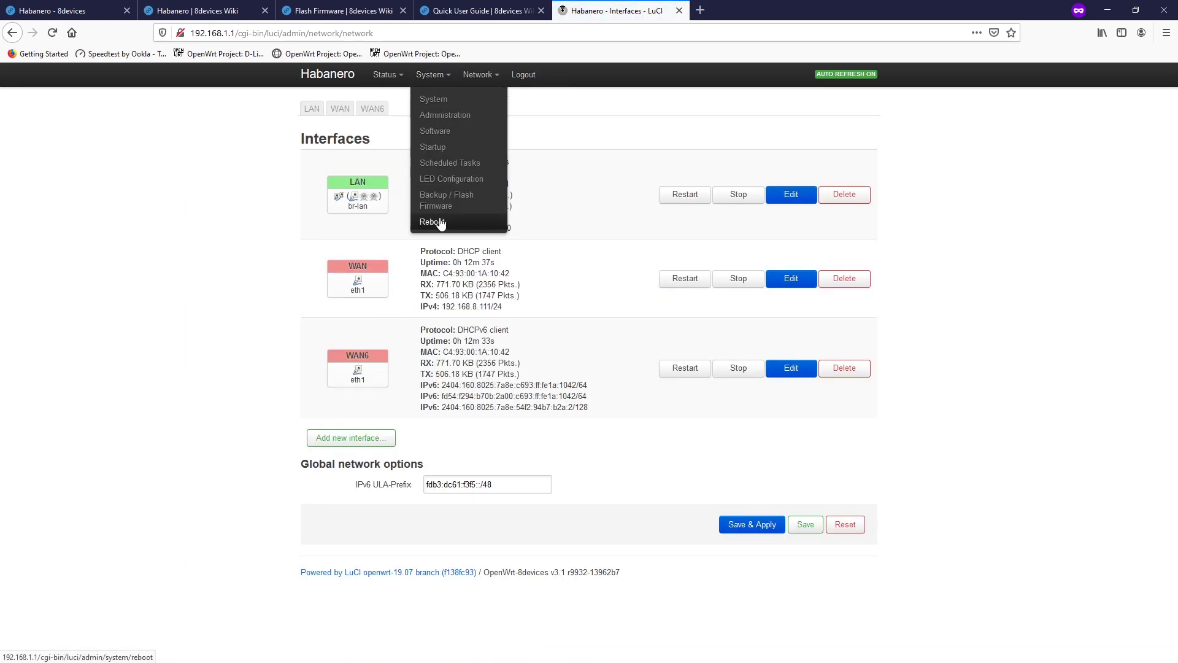
pyautogui.click(442, 223)
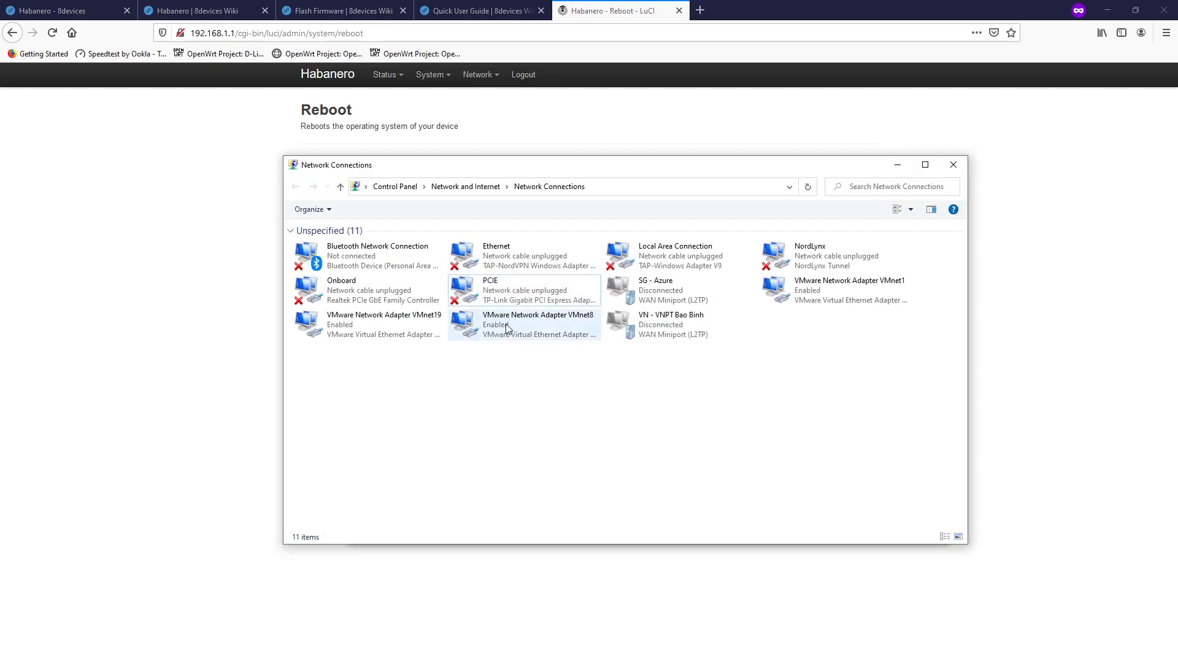
# - Set the Onboard adapter's IPv4 to obtain DNS server addresses automatically
pyautogui.rightClick(359, 256)
pyautogui.click(413, 374)
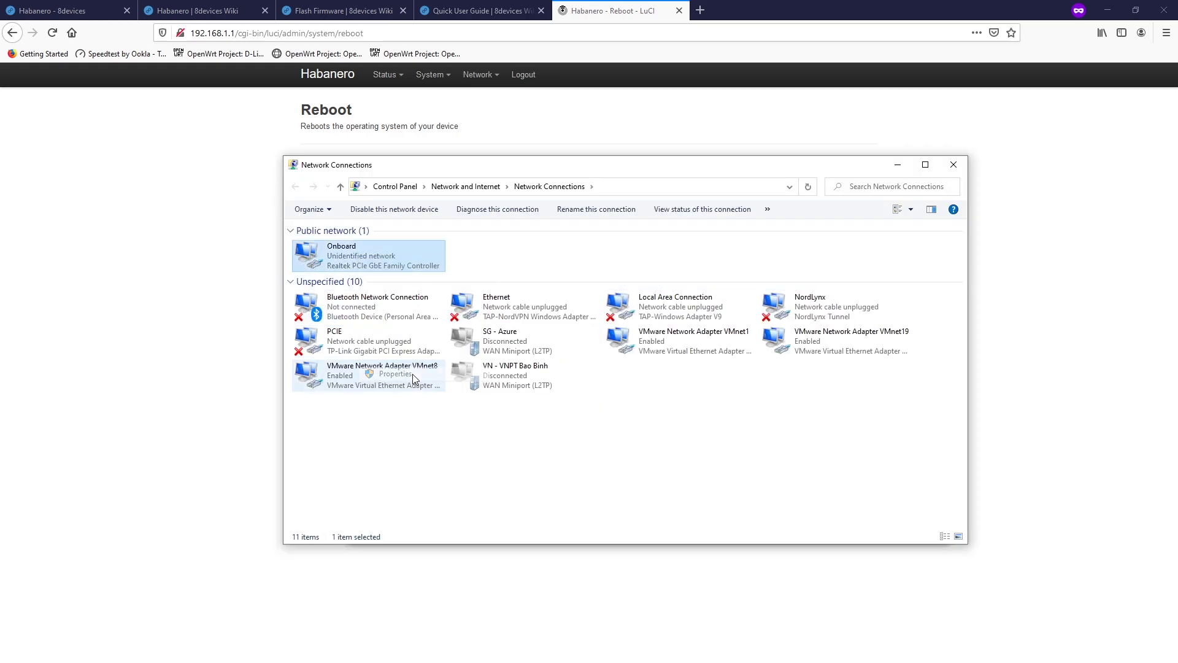
pyautogui.scroll(-2, 386, 364)
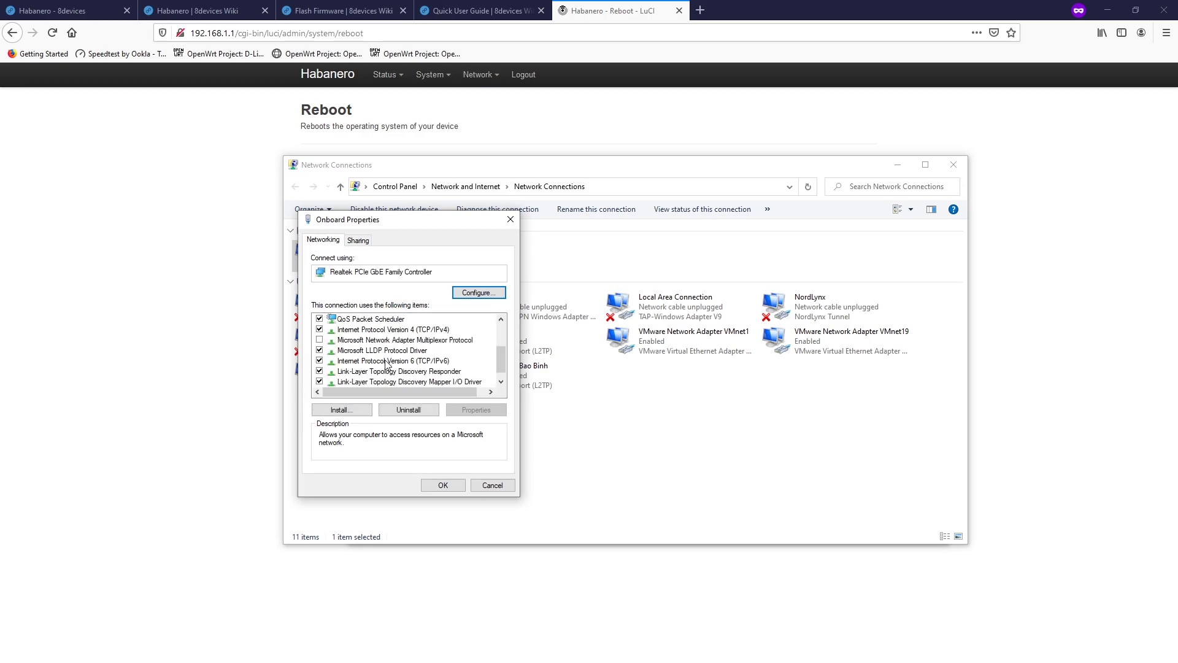
pyautogui.doubleClick(399, 331)
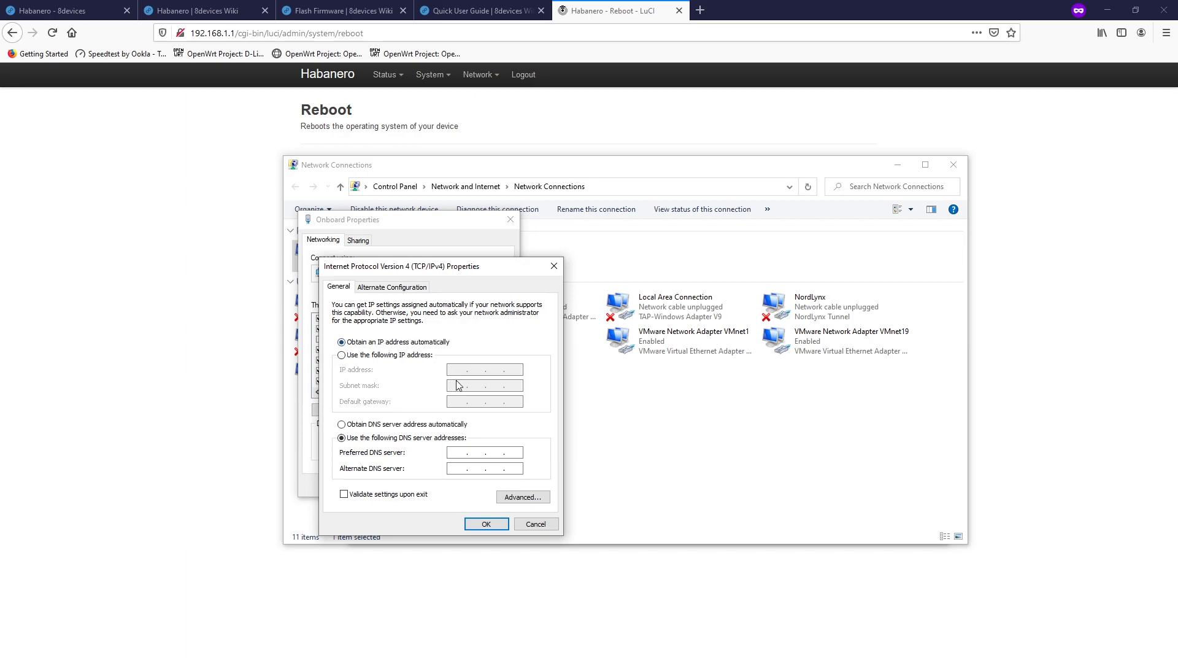
pyautogui.click(390, 425)
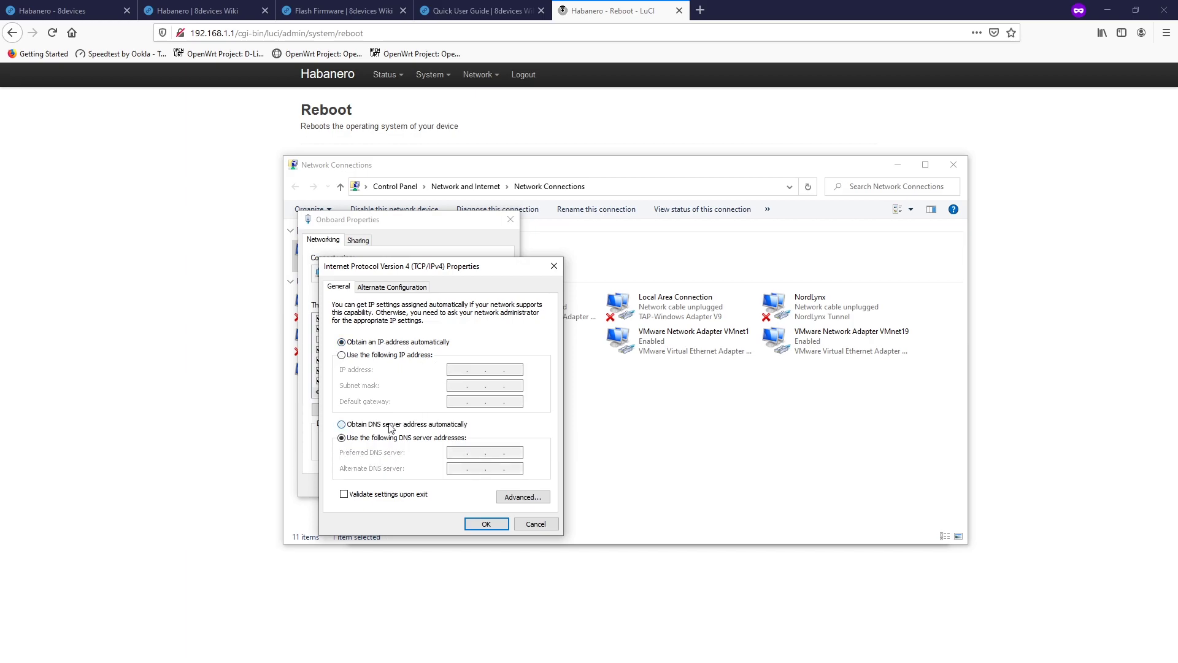
pyautogui.click(482, 523)
pyautogui.click(443, 485)
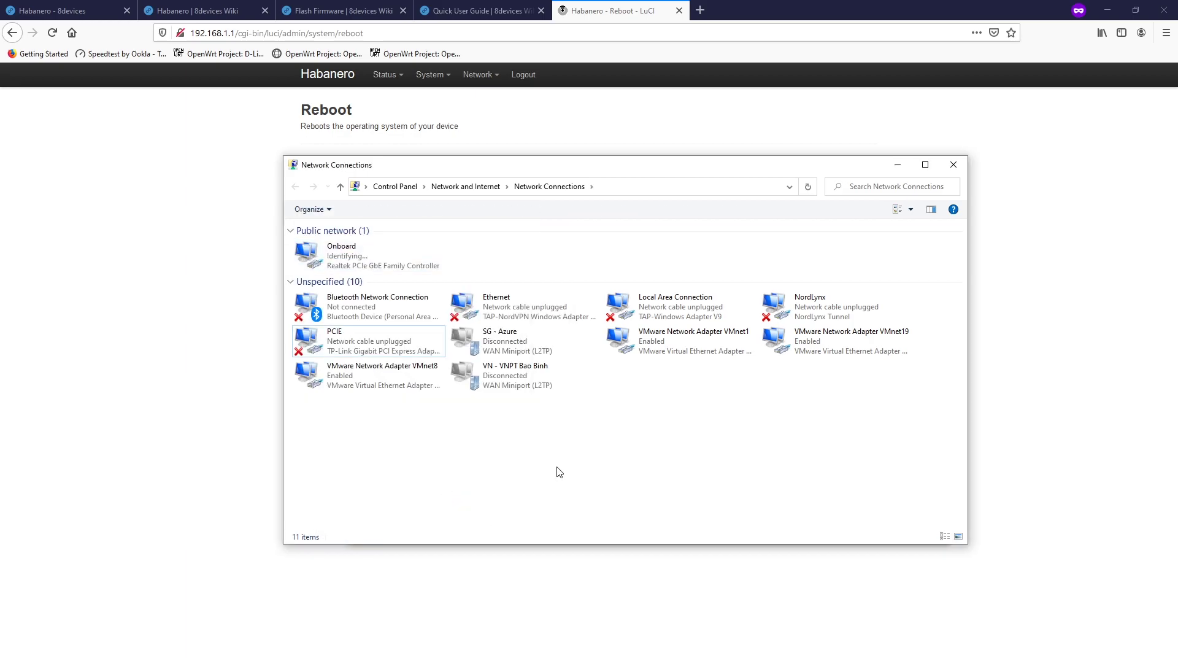
# - Check the Onboard connection details to confirm the assigned IPv4 address 192.168.1.102
pyautogui.click(388, 258)
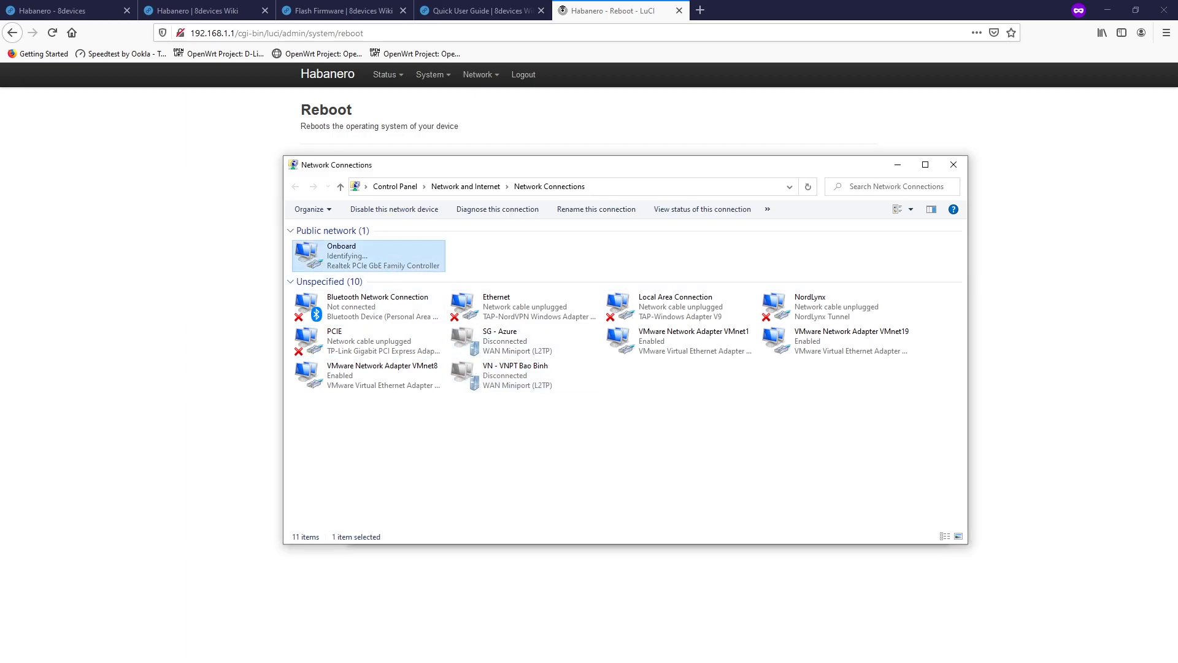
pyautogui.press('Return')
pyautogui.moveTo(876, 222); pyautogui.dragTo(521, 209)
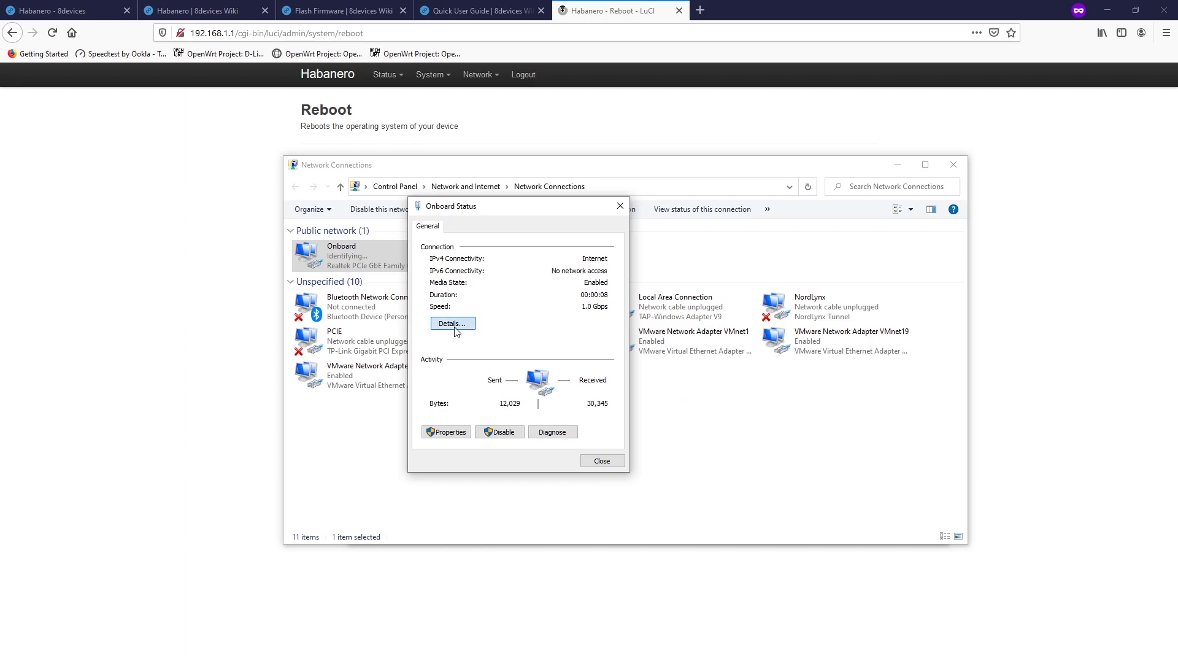
pyautogui.click(455, 329)
pyautogui.click(540, 318)
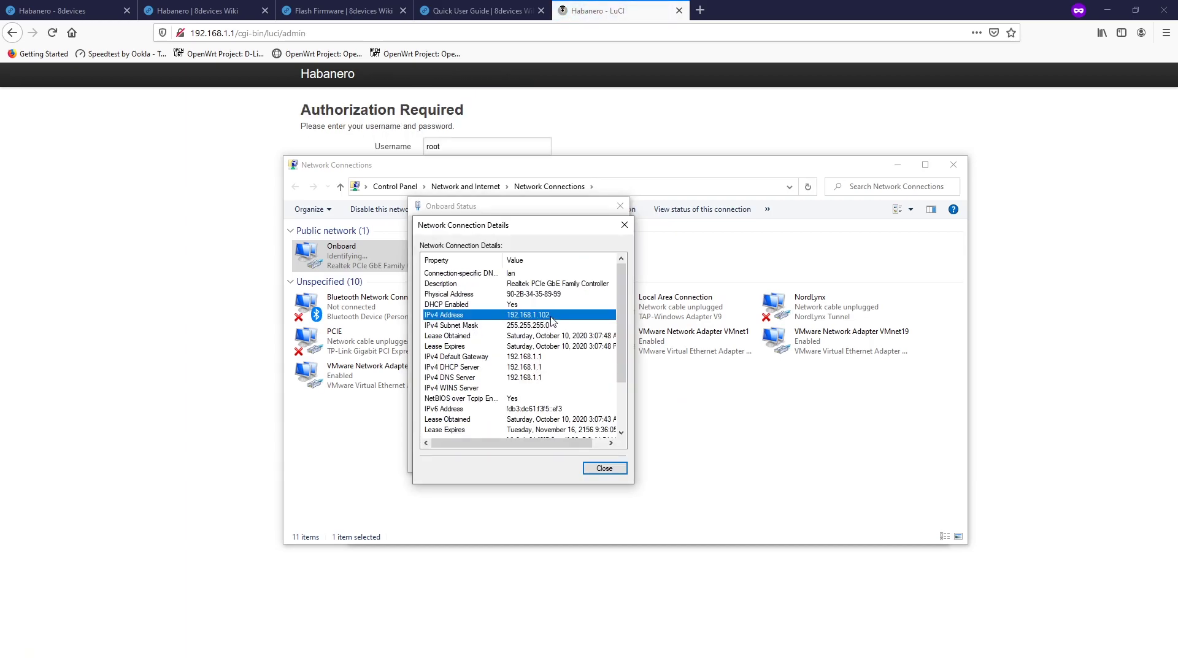
pyautogui.click(624, 225)
pyautogui.click(621, 206)
# - Log back in to LuCI with the root password
pyautogui.click(712, 123)
pyautogui.click(476, 179)
pyautogui.write('•••••••')
pyautogui.press('Return')
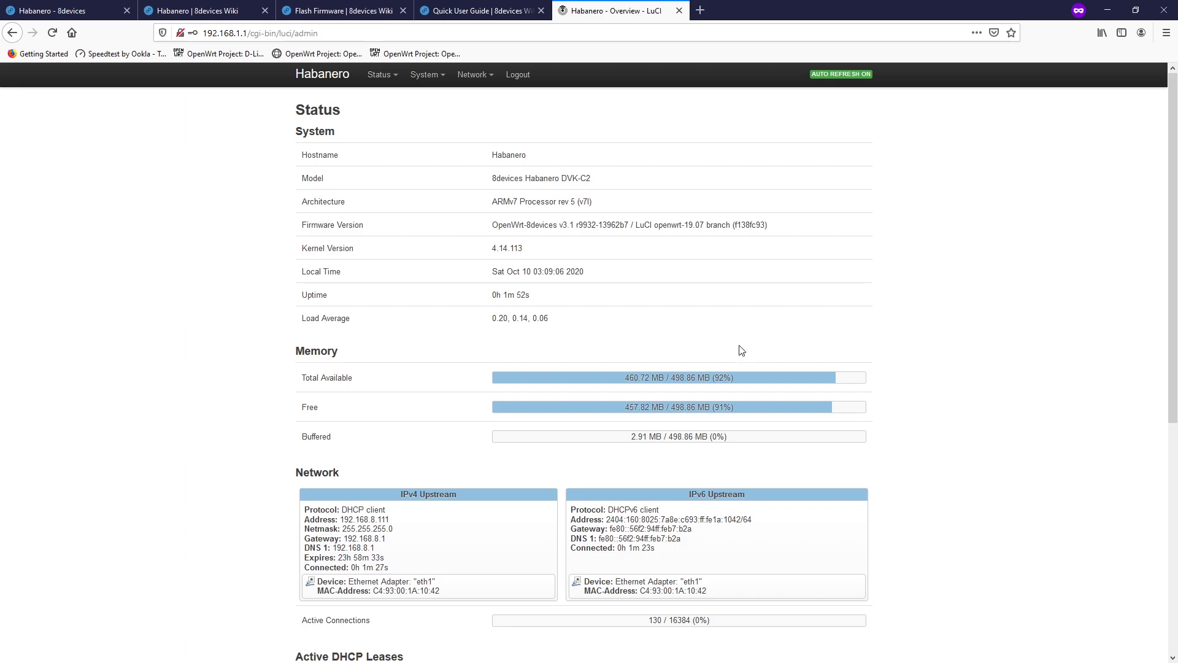
# - Switch to the 8devices Habanero wiki page and scroll down through it
pyautogui.click(188, 15)
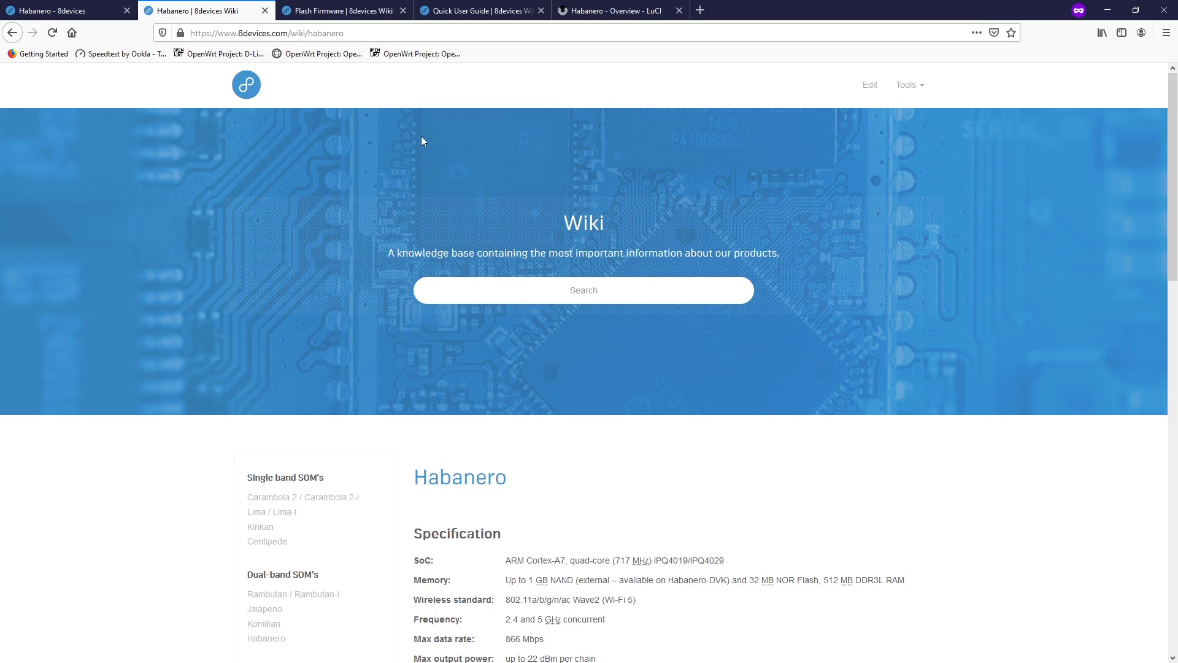
pyautogui.scroll(-15, 542, 239)
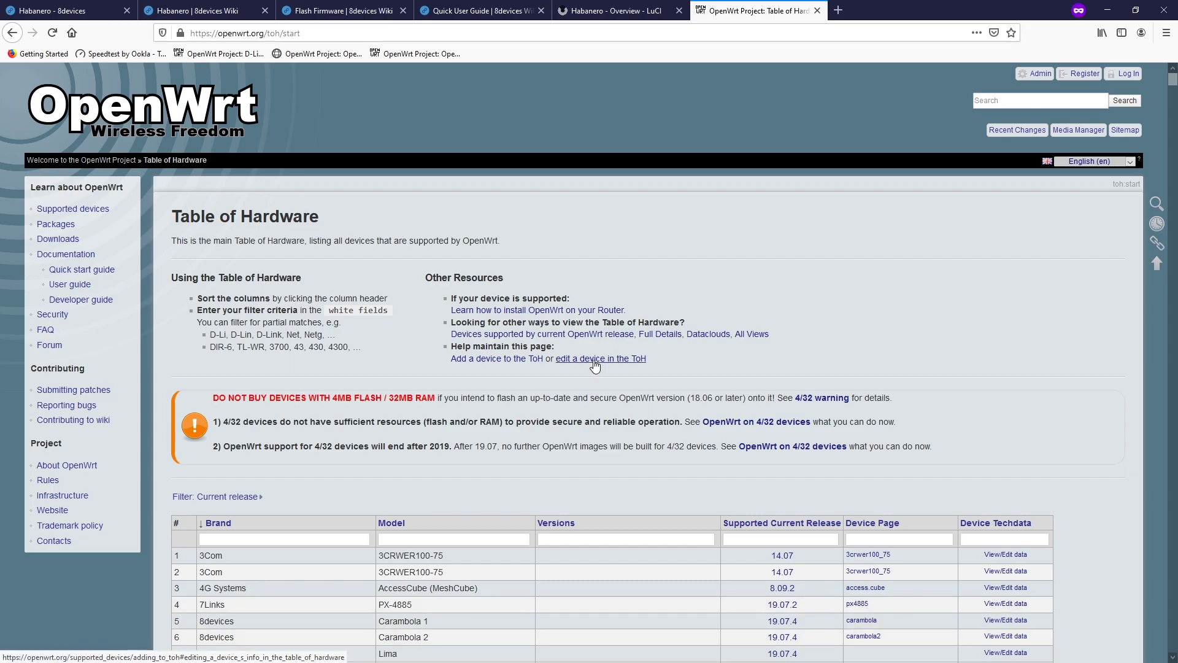
# - Filter the hardware table's Model column by 'Habane' and open the Habanero DVK techdata page
pyautogui.click(432, 538)
pyautogui.write('Habanero')
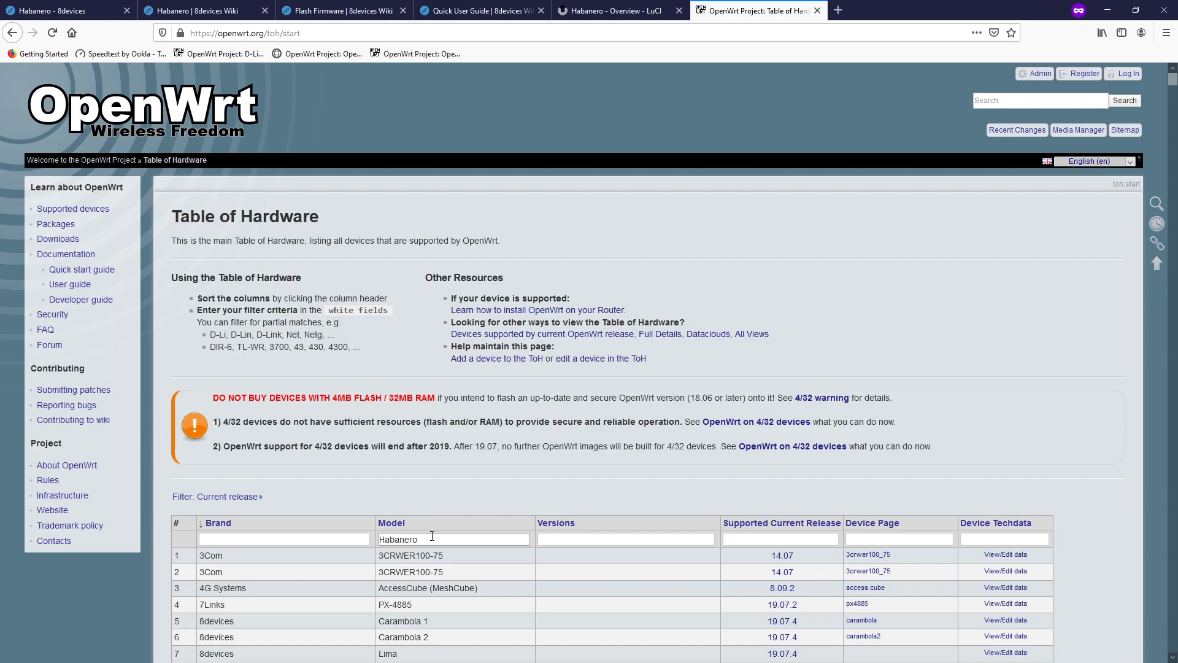
pyautogui.press('Return')
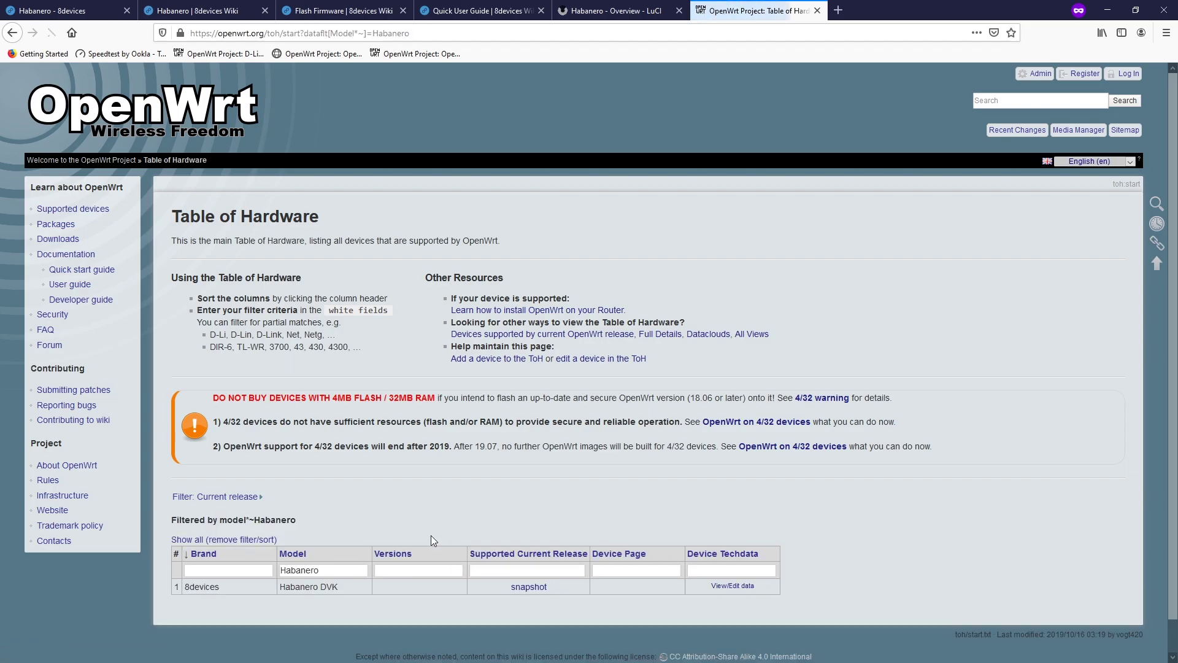
pyautogui.scroll(-1, 443, 532)
pyautogui.click(744, 552)
# - Scroll to the snapshot sysupgrade firmware link, then return to the router's LuCI status overview
pyautogui.scroll(-8, 563, 465)
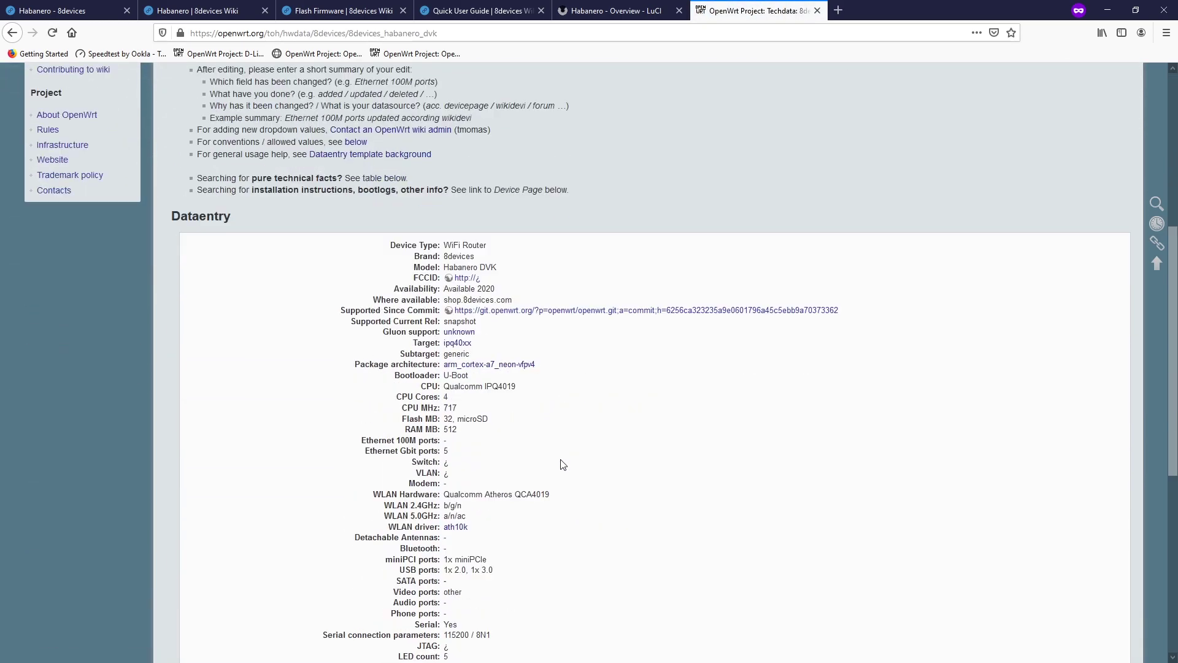
pyautogui.scroll(-6, 563, 465)
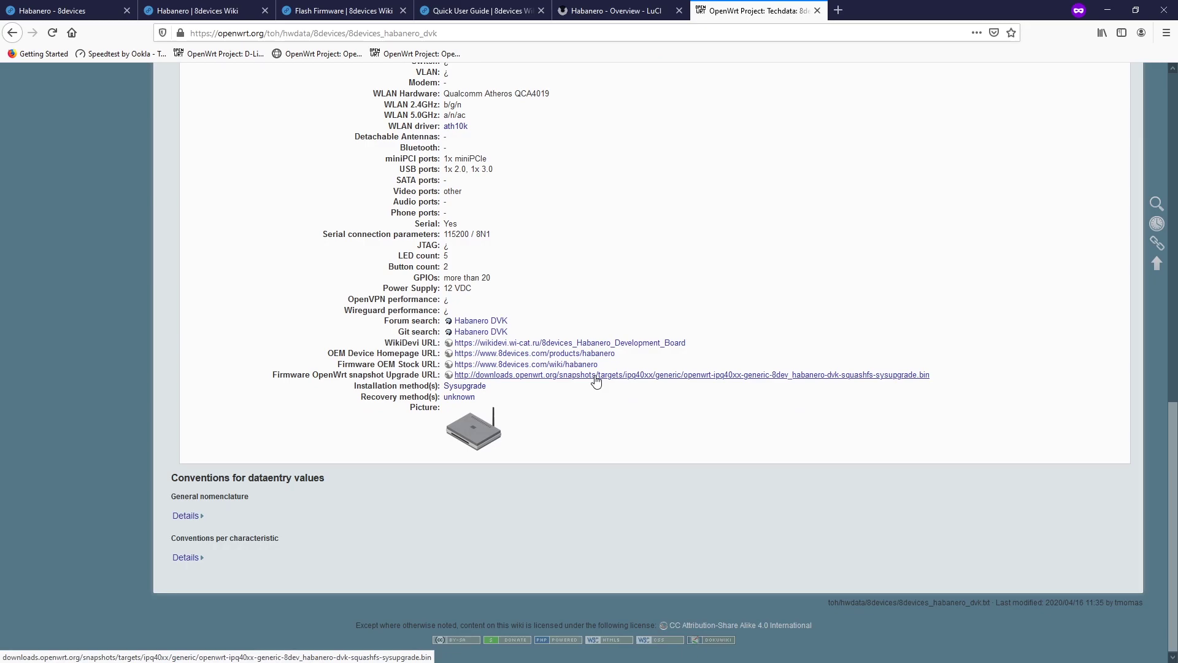
pyautogui.click(205, 11)
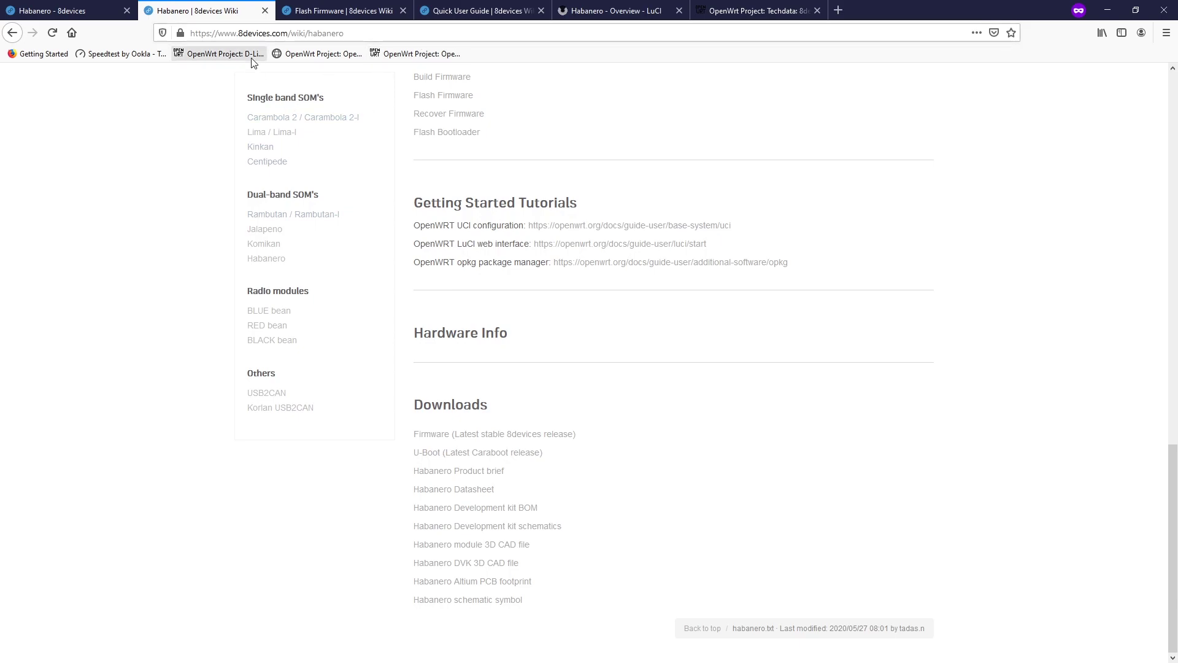
pyautogui.click(615, 11)
# - Upload the v3.2 Habanero sysupgrade .bin from System > Backup / Flash Firmware, keeping settings
pyautogui.moveTo(460, 81)
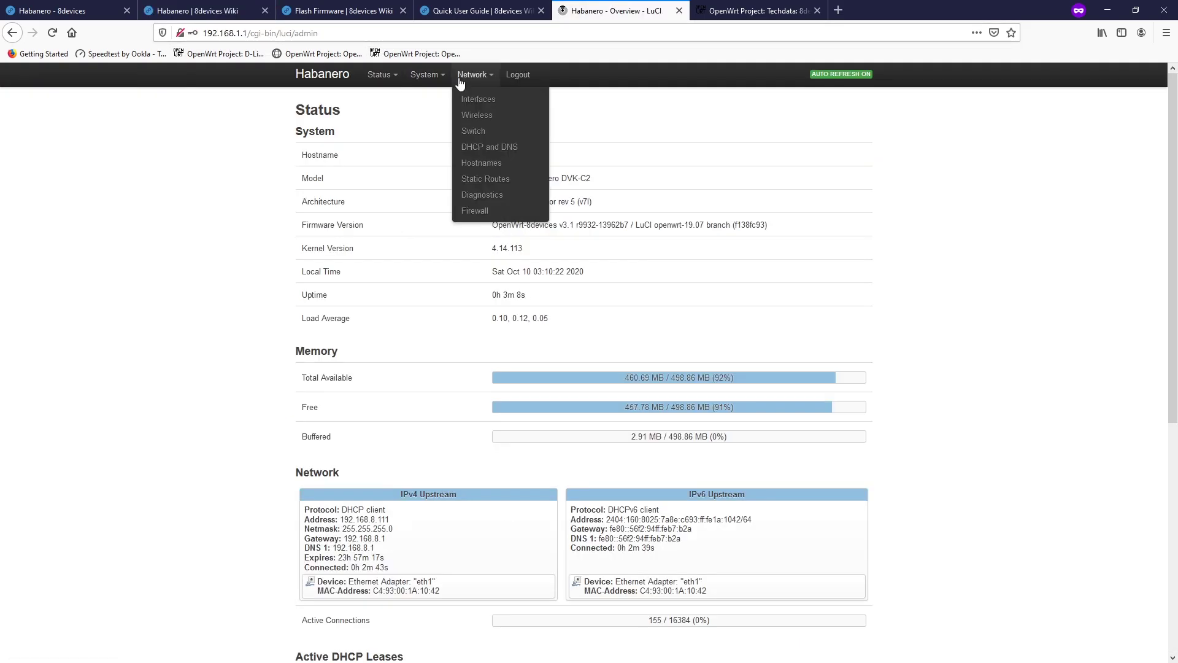
pyautogui.moveTo(425, 74)
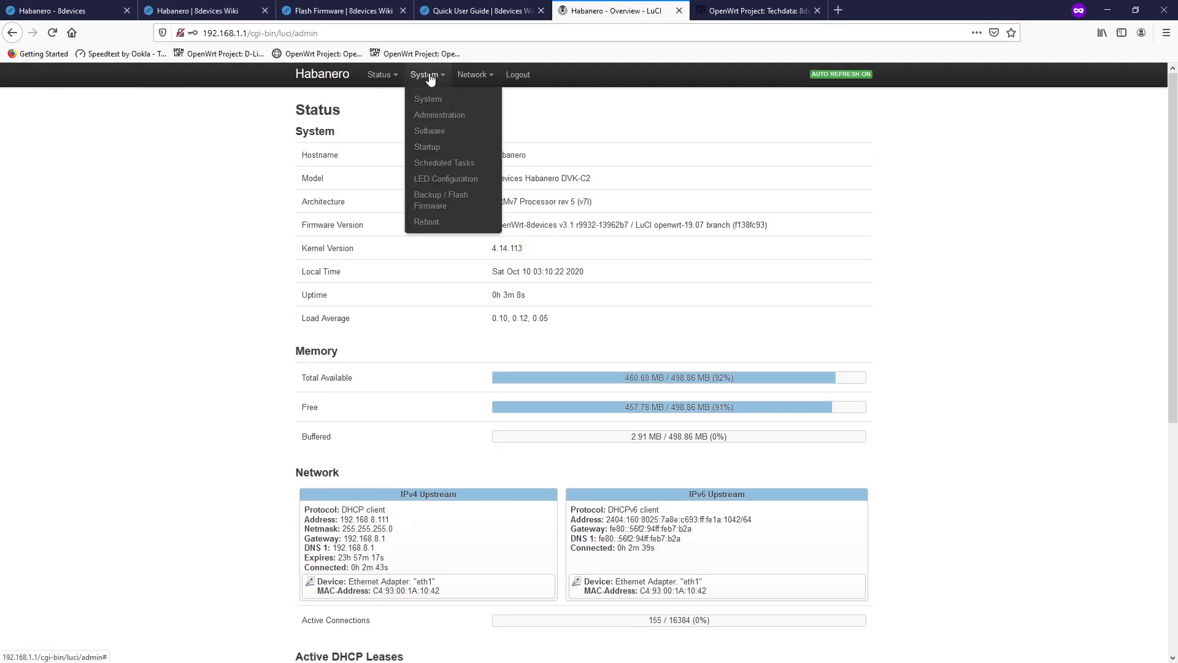
pyautogui.click(454, 205)
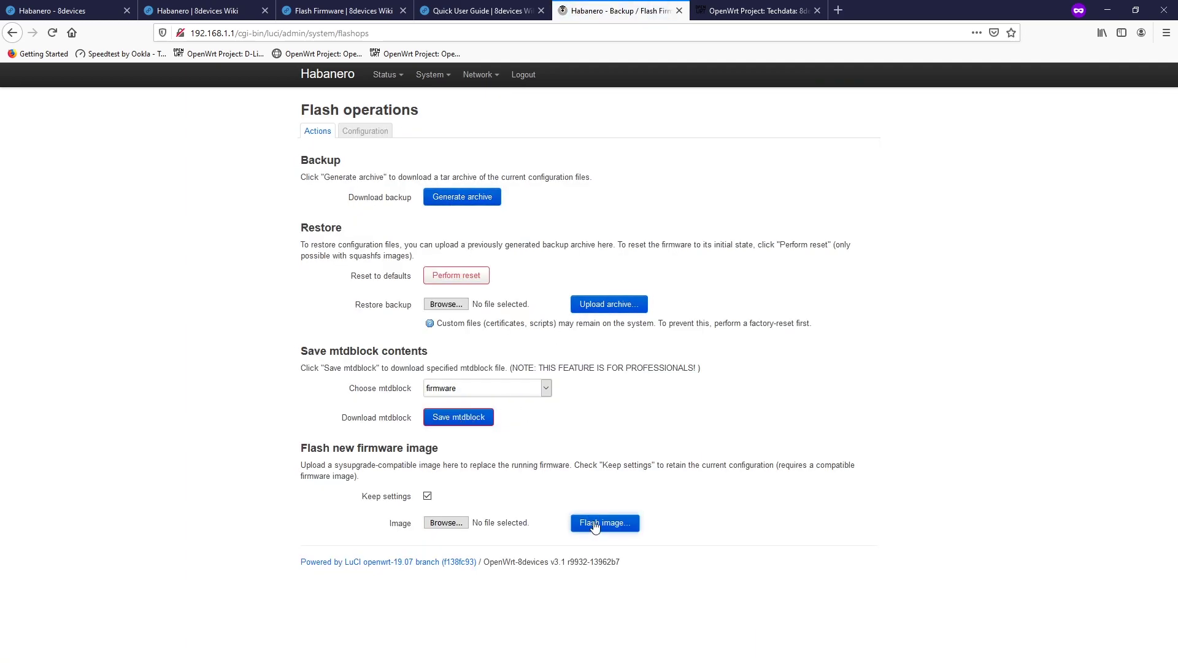
pyautogui.click(440, 524)
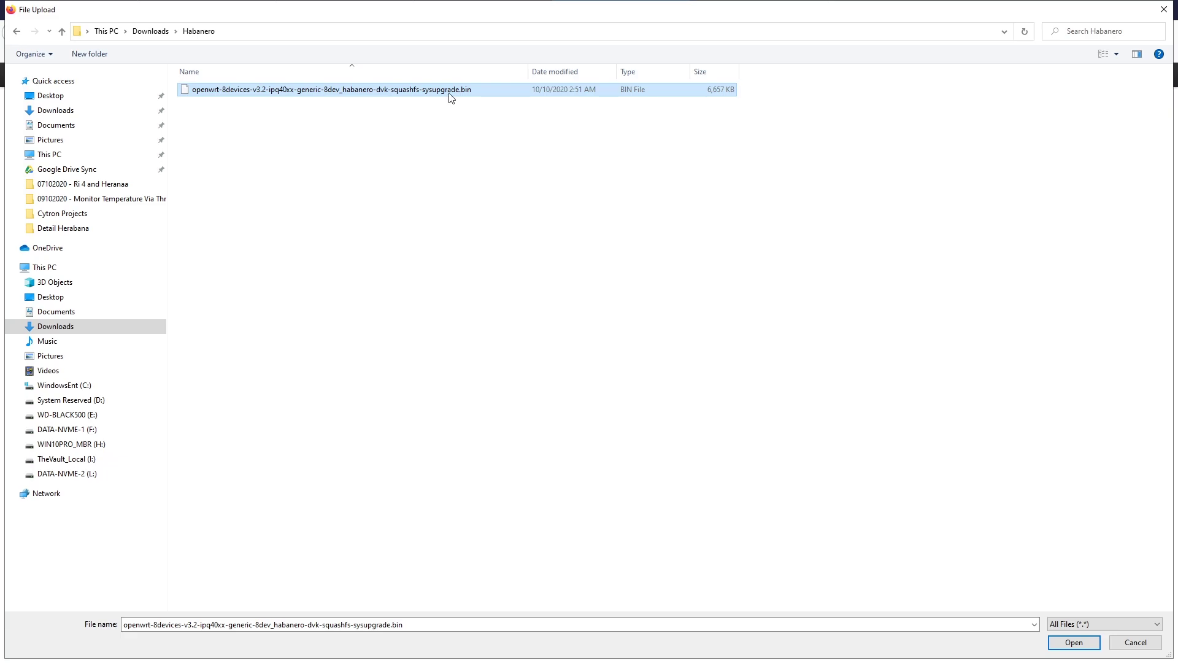
pyautogui.click(1074, 642)
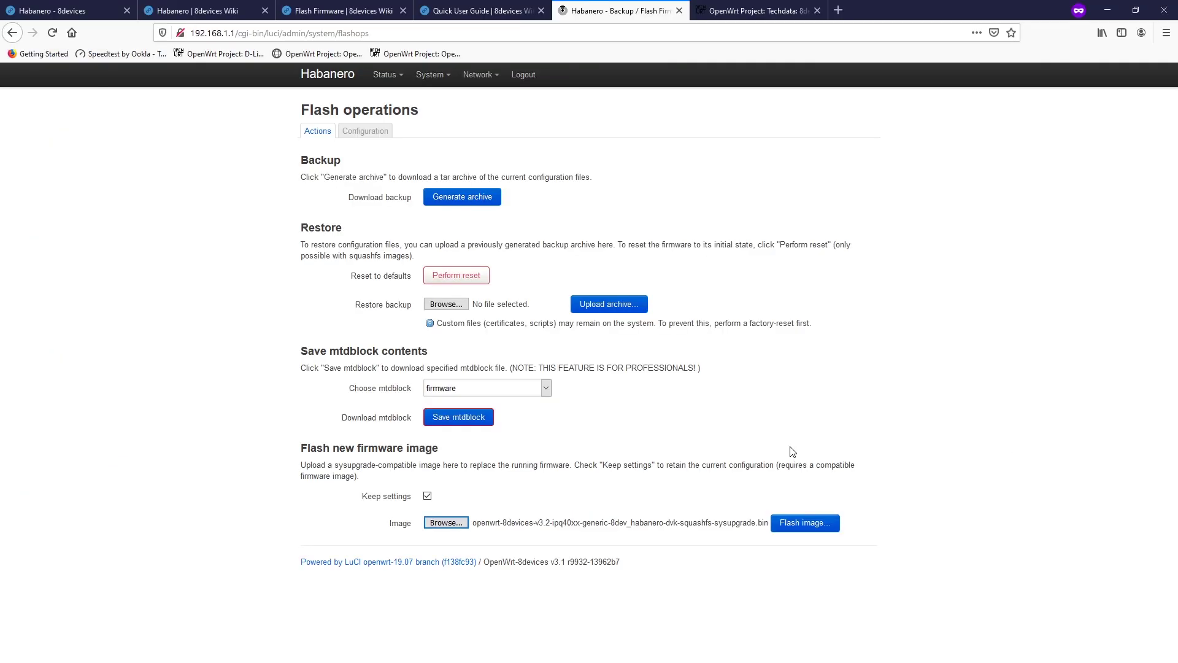
pyautogui.click(806, 526)
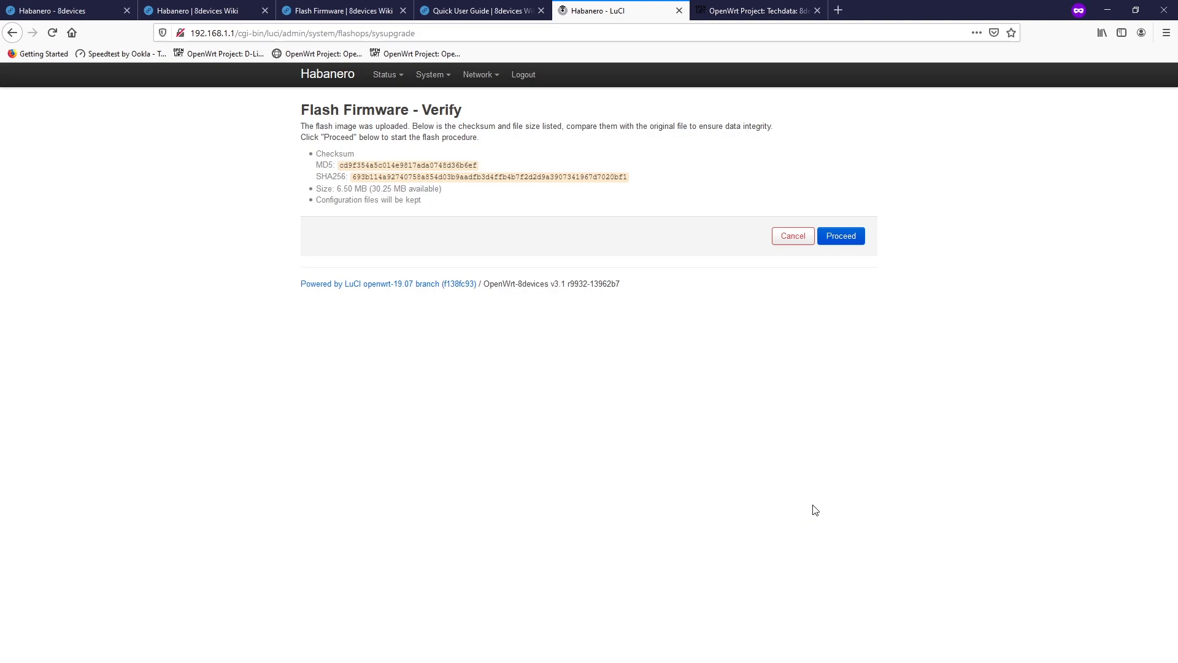
# - Proceed with flashing the verified firmware and bring the Command Prompt window forward
pyautogui.click(845, 241)
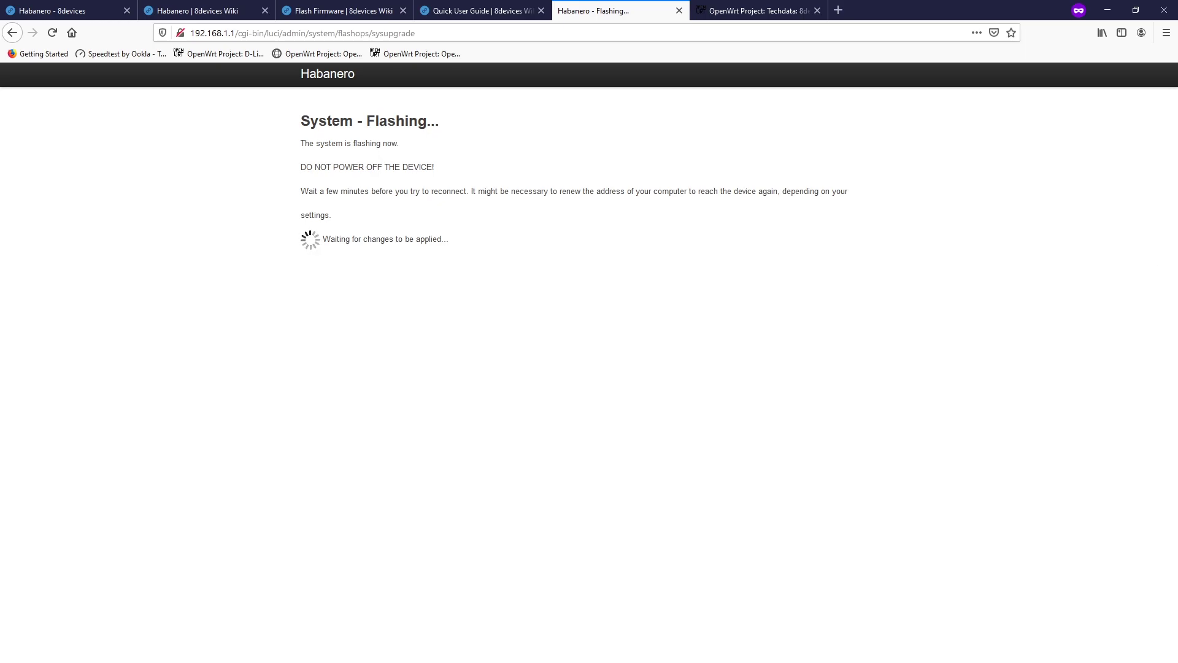
pyautogui.hotkey('alt', 'Tab')
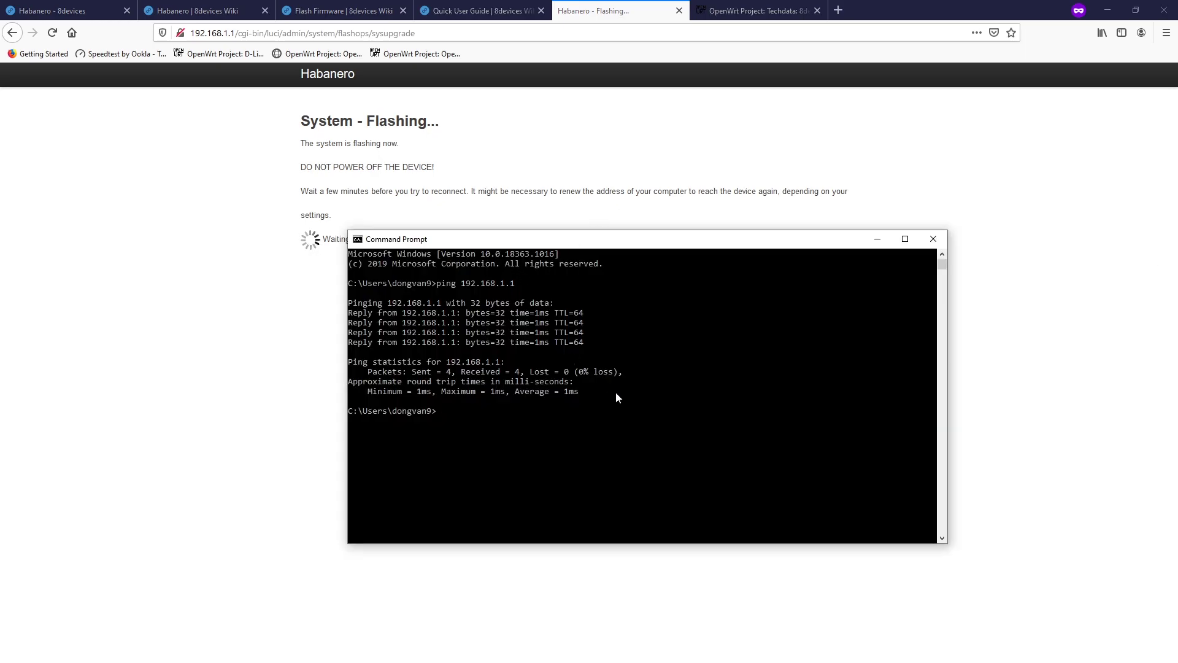
# - Run 'ping 192.168.1.1 -t' until the router answers, then log in to LuCI with the root password
pyautogui.write('ping 192.168.1.1 -t')
pyautogui.press('Return')
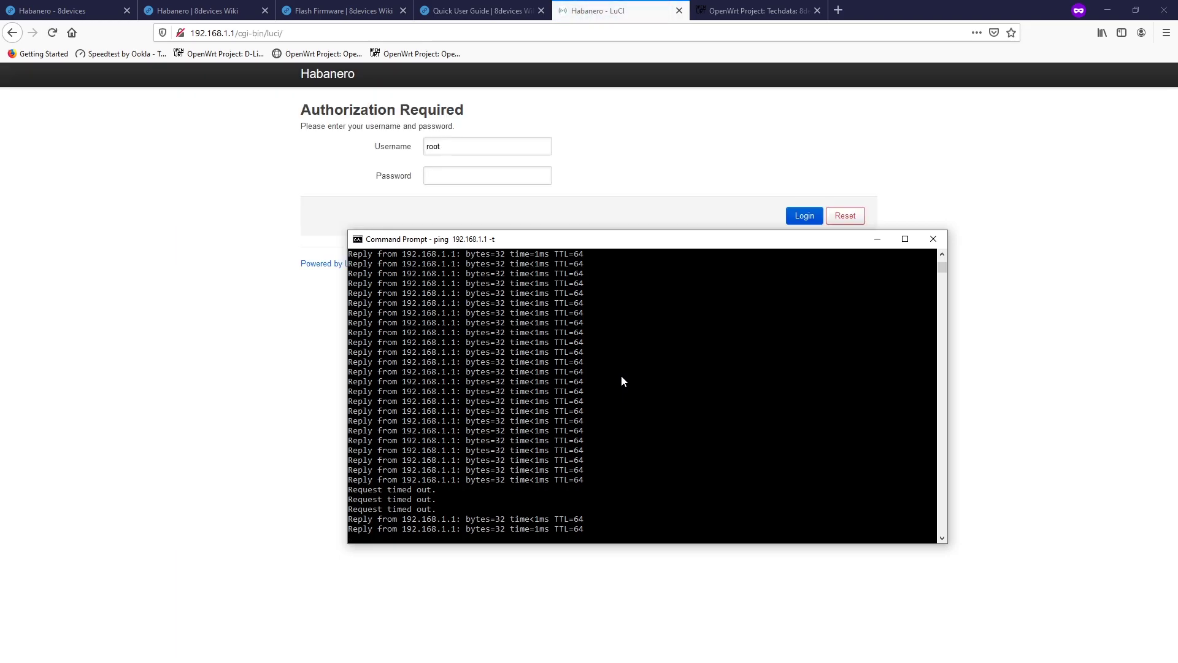
pyautogui.click(479, 176)
pyautogui.press('Return')
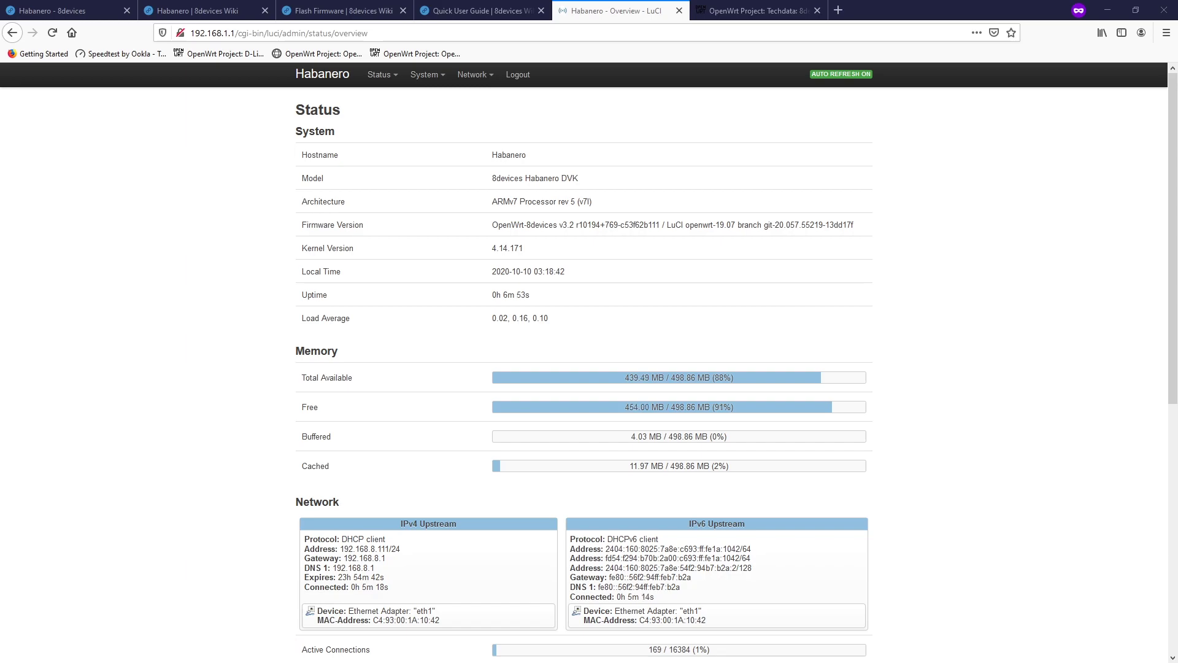
# - Open Network > Wireless to see radio0 and radio1 with their disabled OpenWrt SSIDs
pyautogui.moveTo(475, 77)
pyautogui.click(473, 117)
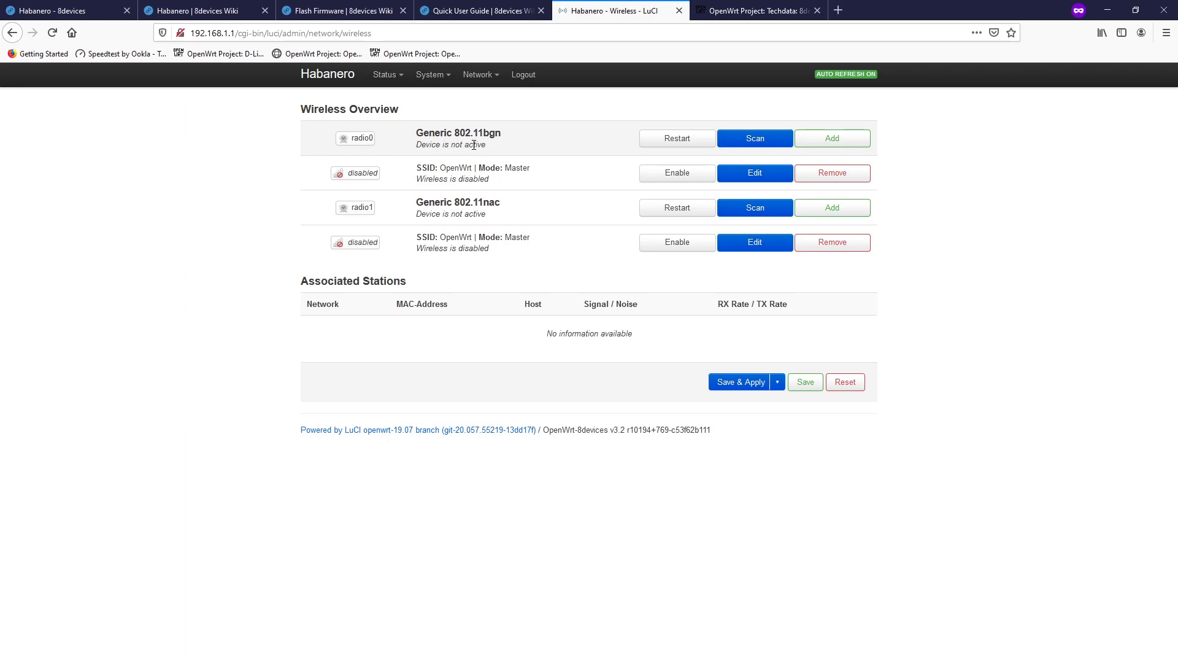
# - Enable the OpenWrt networks on radio0 (2.4 GHz, channel 11) and radio1 (5 GHz, channel 36)
pyautogui.click(672, 173)
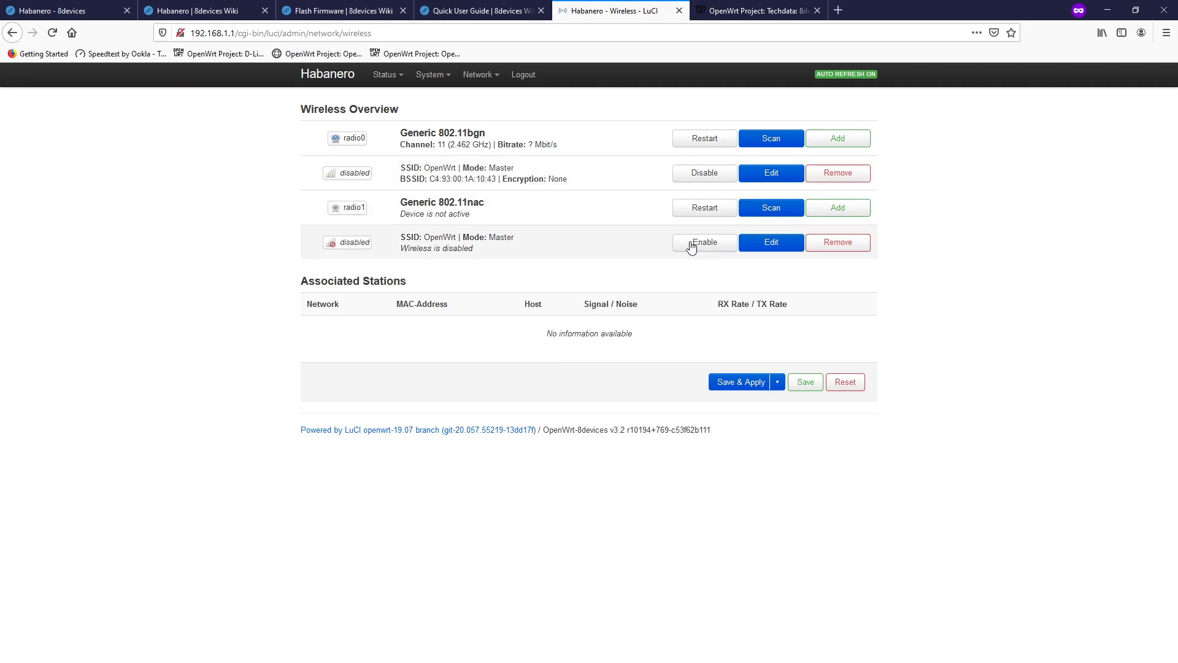
pyautogui.click(691, 245)
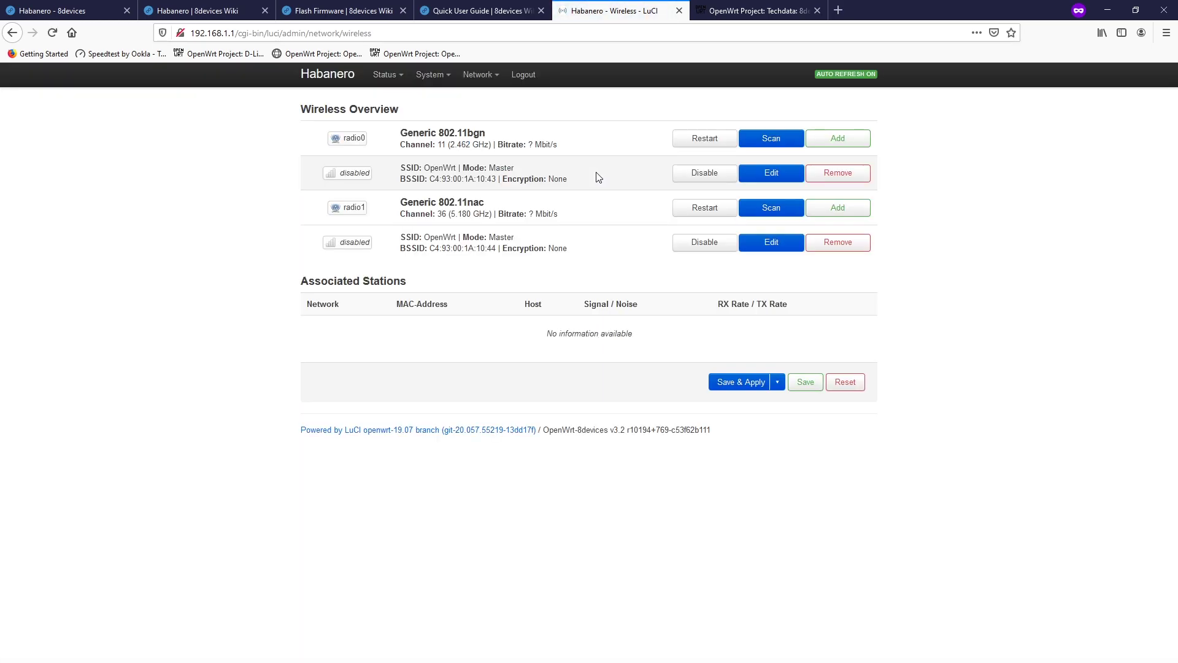
# - Edit the 2.4 GHz network and append '2' to its ESSID
pyautogui.click(774, 175)
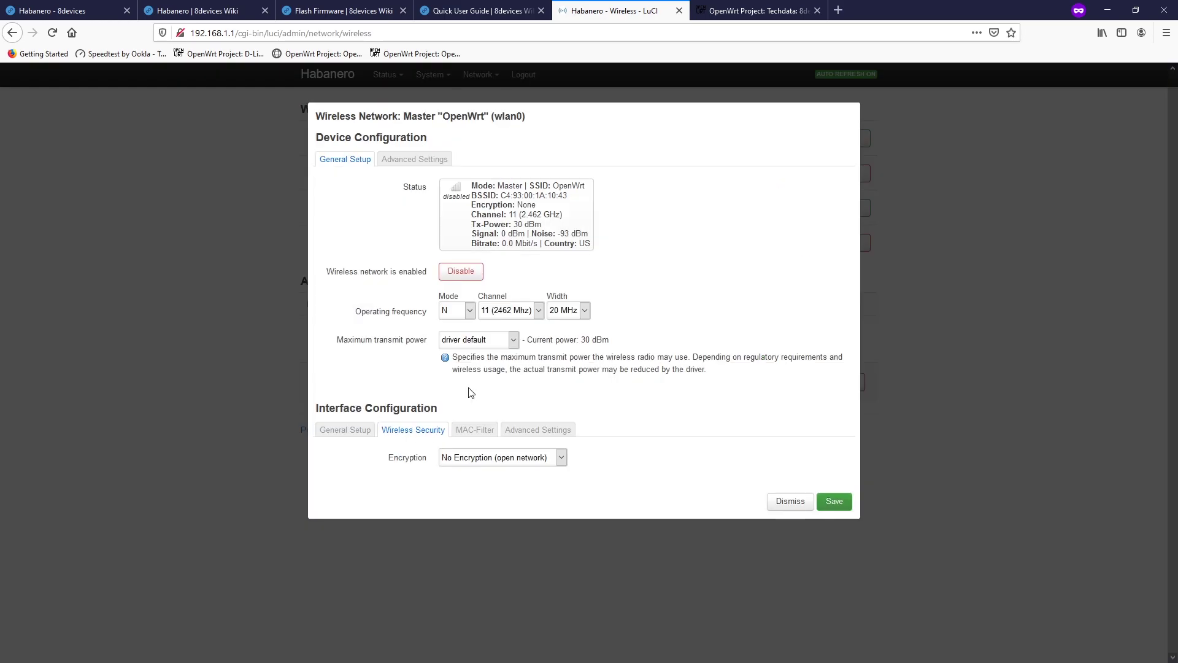
pyautogui.click(347, 430)
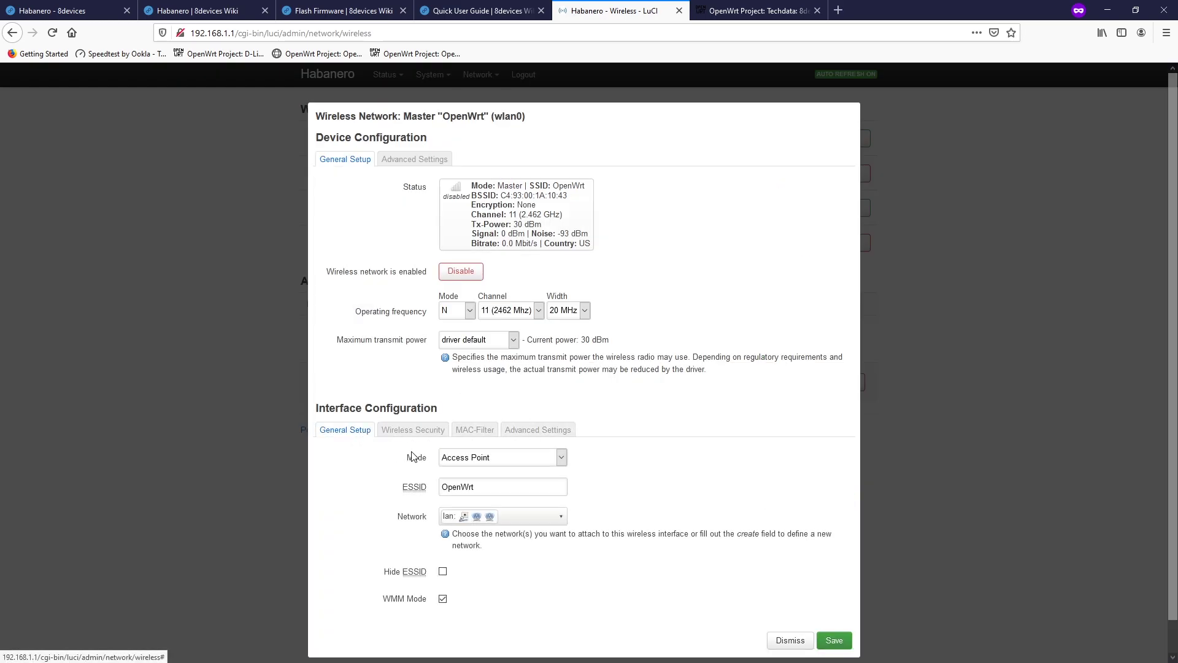
pyautogui.click(499, 482)
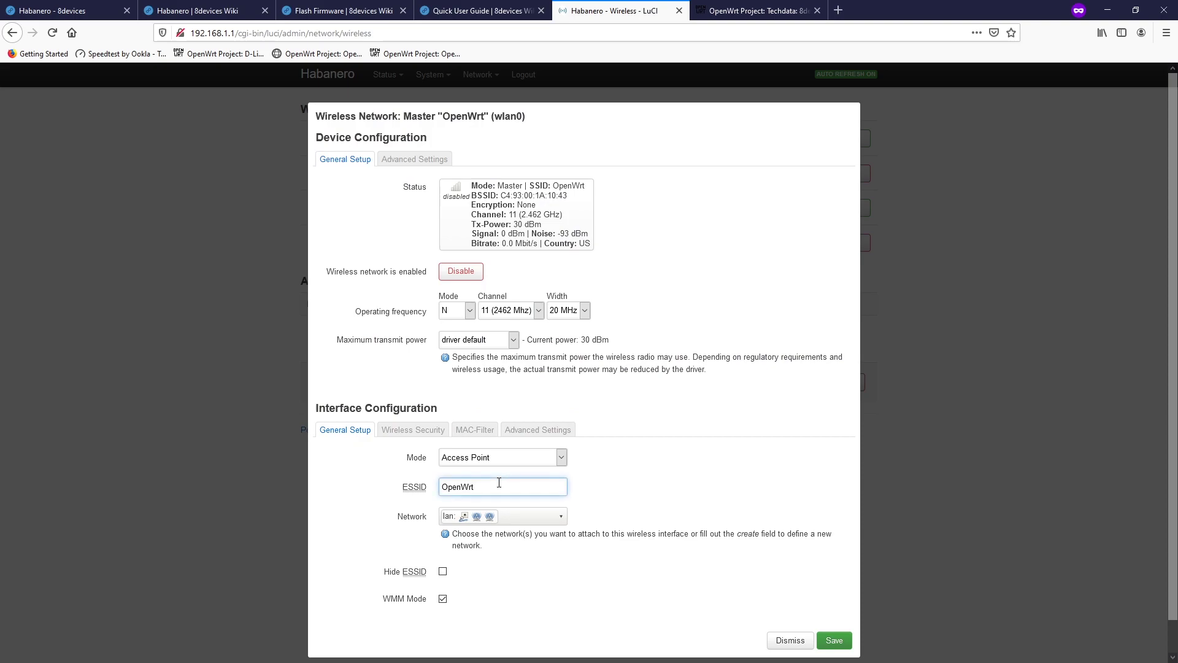
pyautogui.write('24')
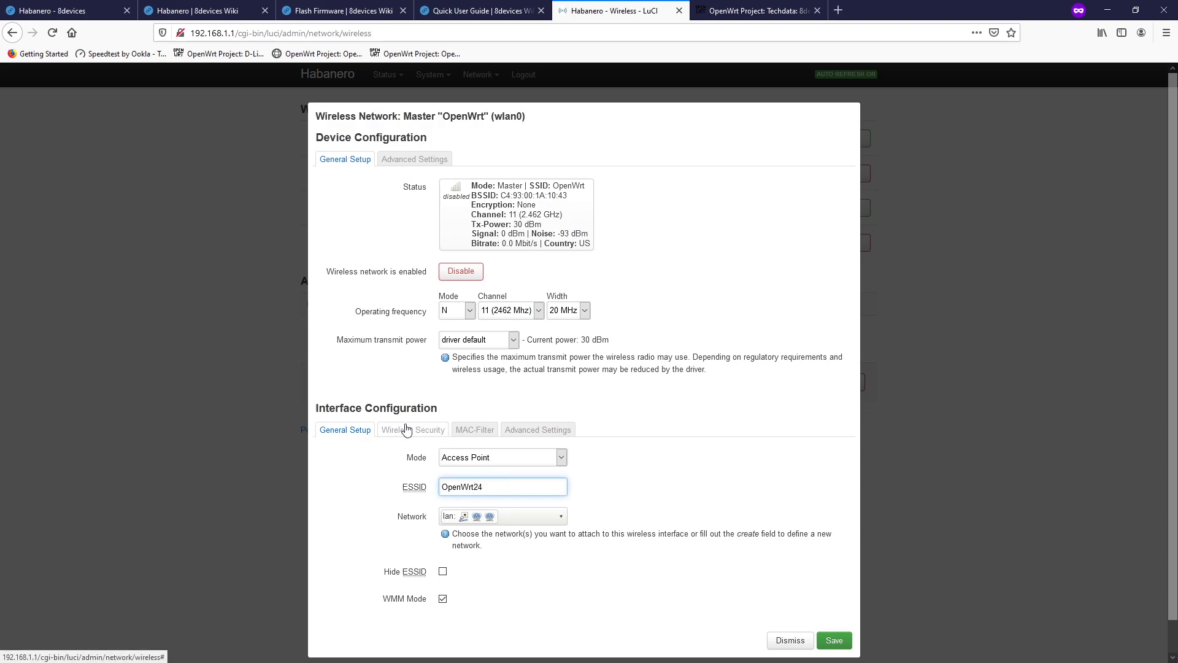
# - Set the 2.4 GHz network's encryption to WPA2-PSK and enter a new wireless key
pyautogui.click(412, 430)
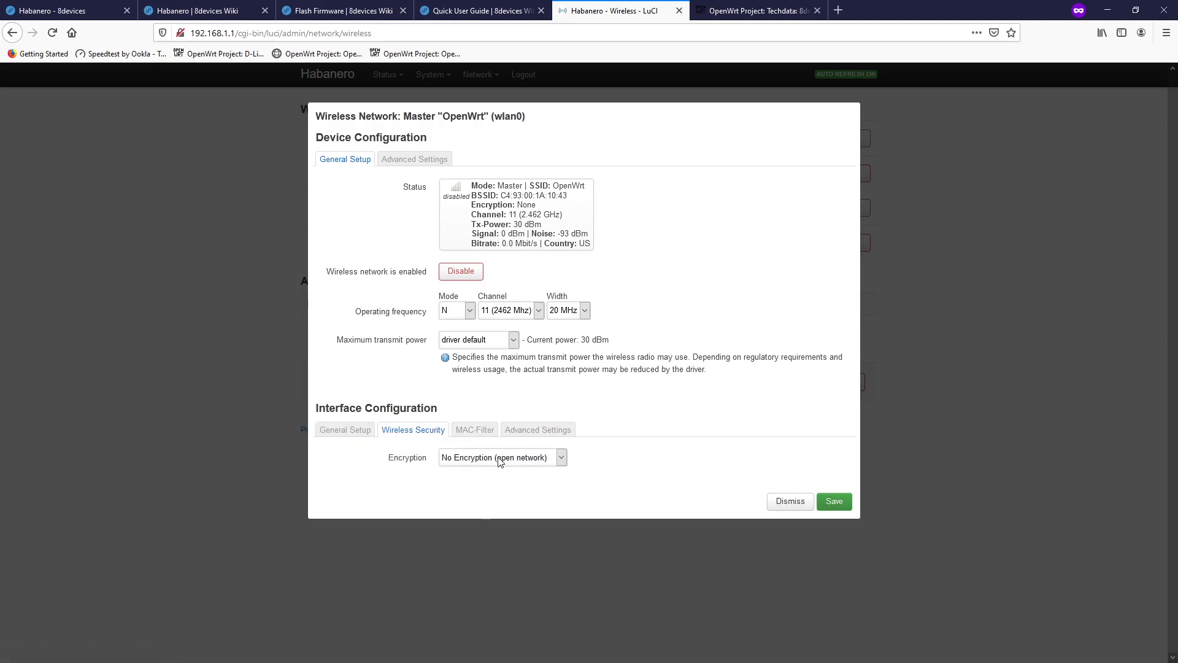
pyautogui.click(498, 460)
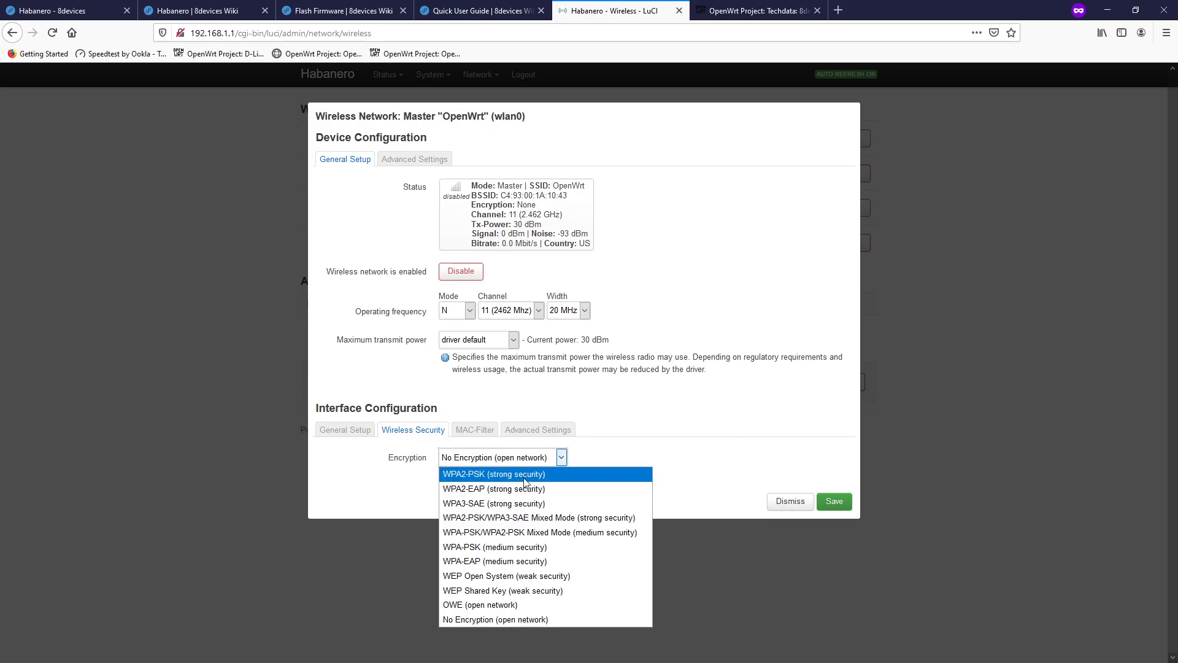
pyautogui.click(525, 475)
pyautogui.press('Tab')
pyautogui.press('Tab')
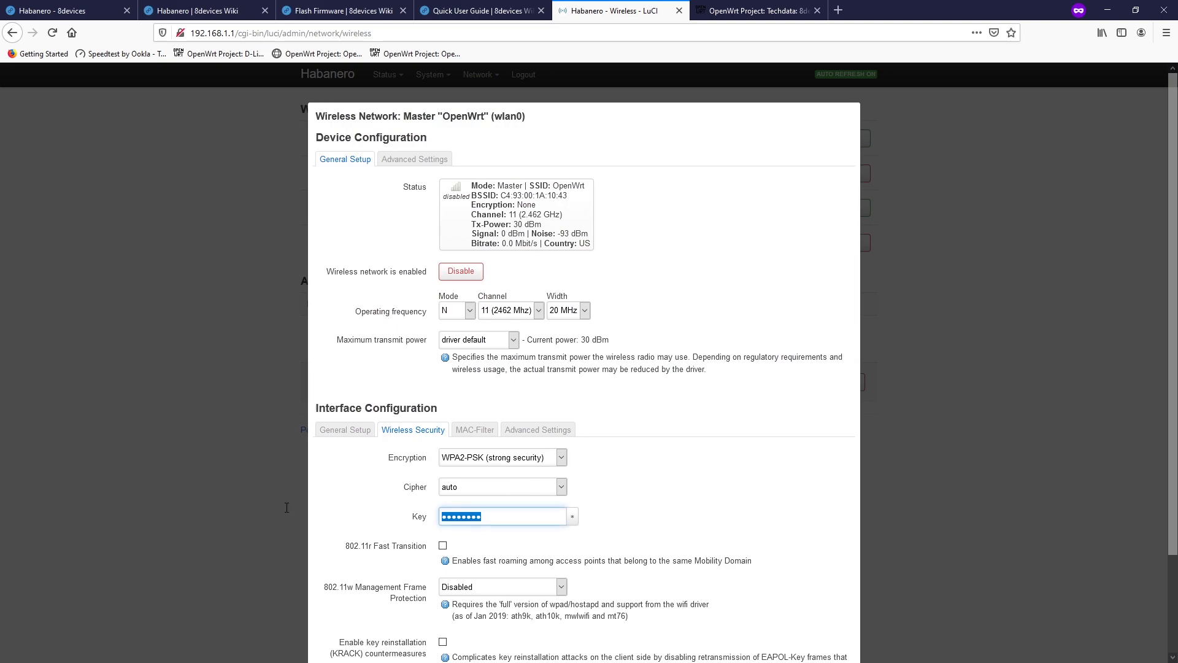
pyautogui.write('password')
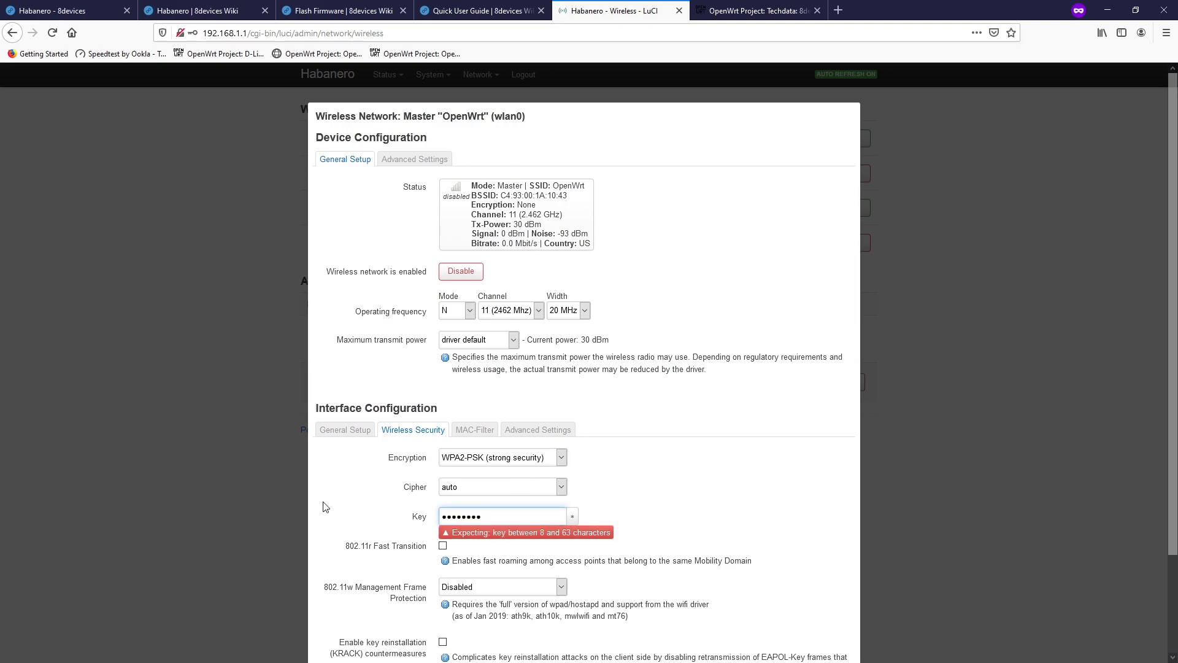
pyautogui.click(710, 483)
# - Review the MAC filter, advanced and radio device settings, then save the 2.4 GHz network
pyautogui.click(494, 434)
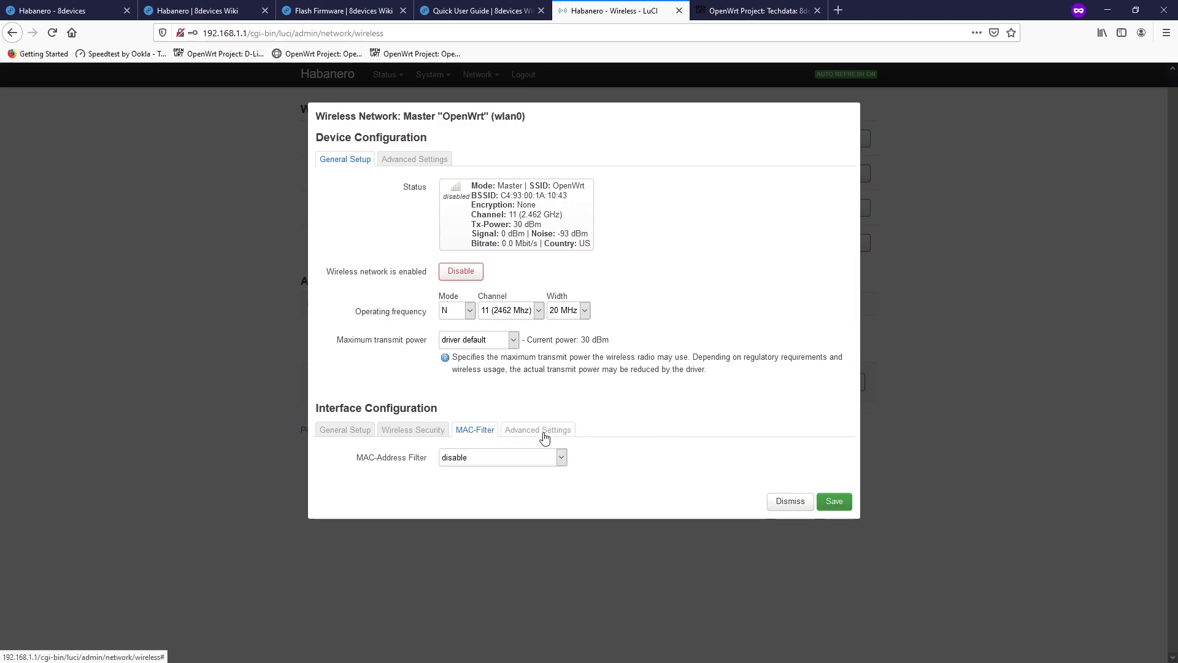
pyautogui.click(546, 433)
pyautogui.scroll(-2, 656, 449)
pyautogui.scroll(-1, 656, 449)
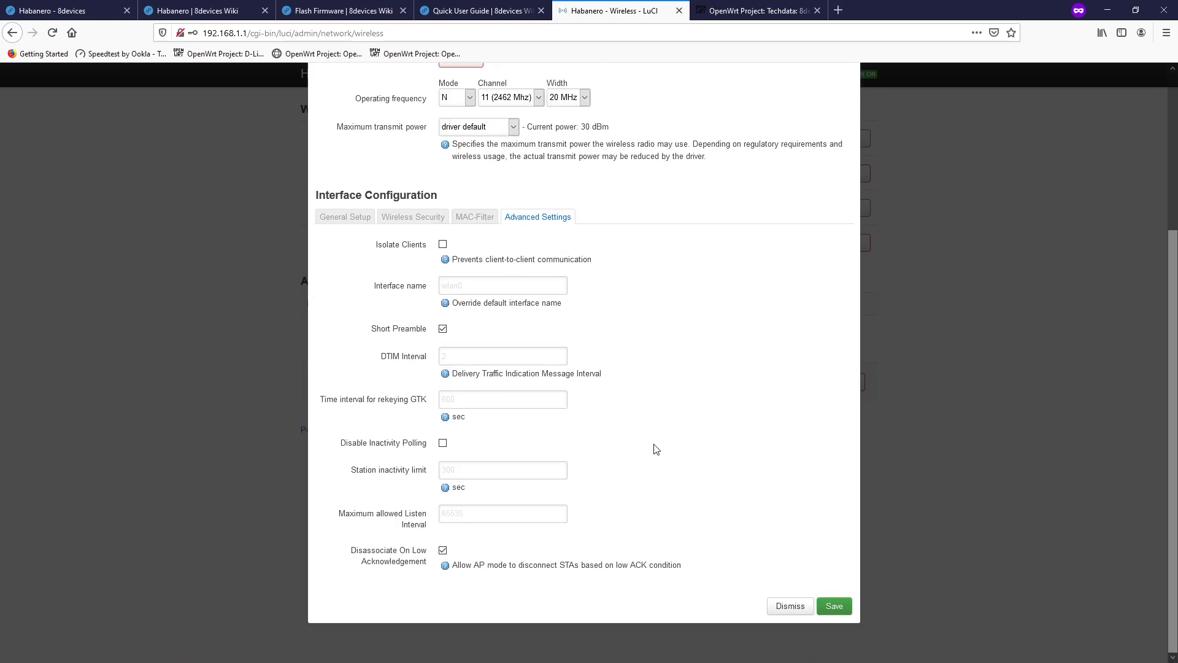
pyautogui.scroll(4, 654, 447)
pyautogui.click(383, 161)
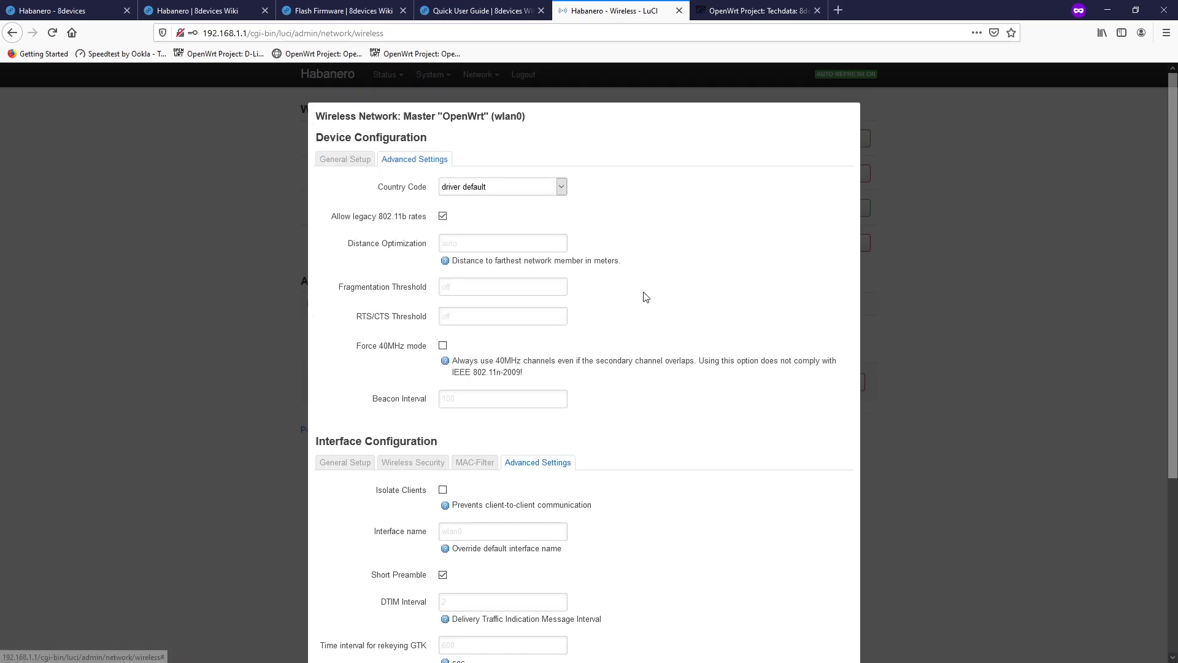
pyautogui.scroll(-4, 657, 295)
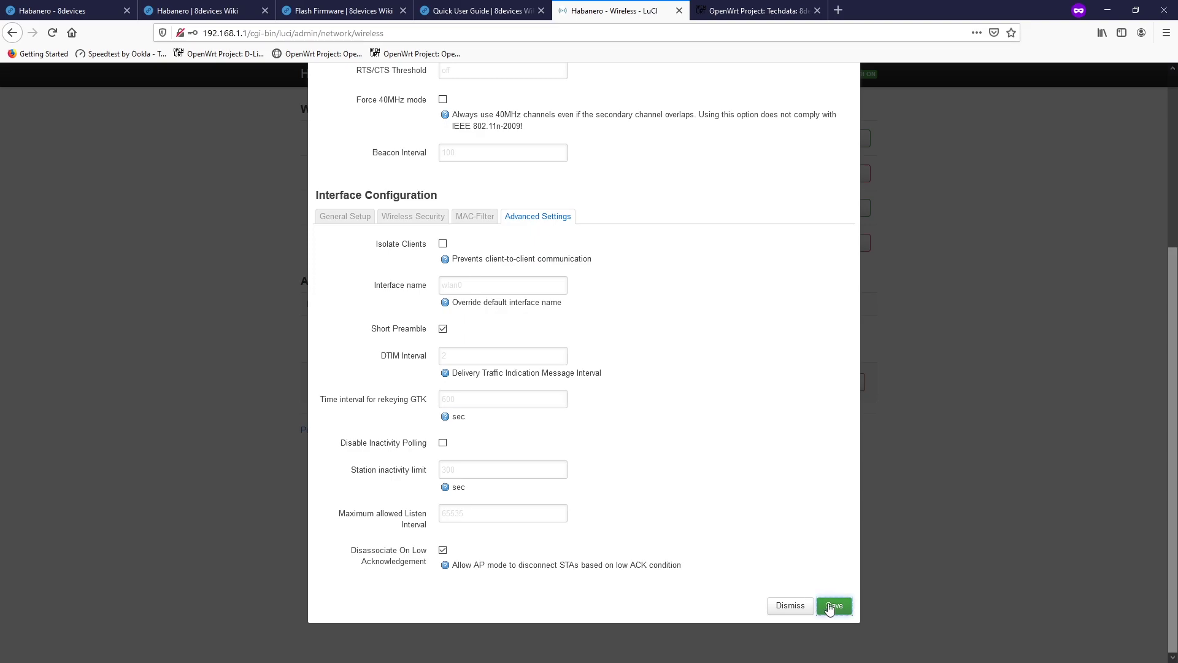
pyautogui.click(832, 606)
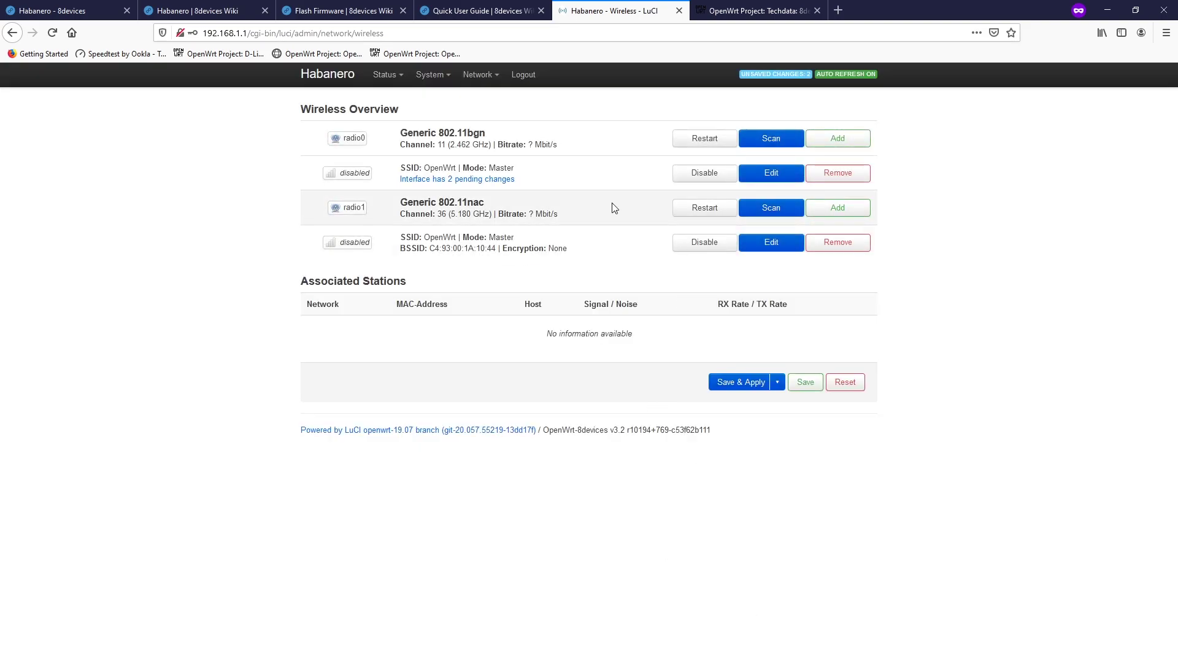
# - Rename the 5 GHz network's ESSID to OpenWrt5ghz
pyautogui.click(781, 243)
pyautogui.click(502, 451)
pyautogui.write('5ghz')
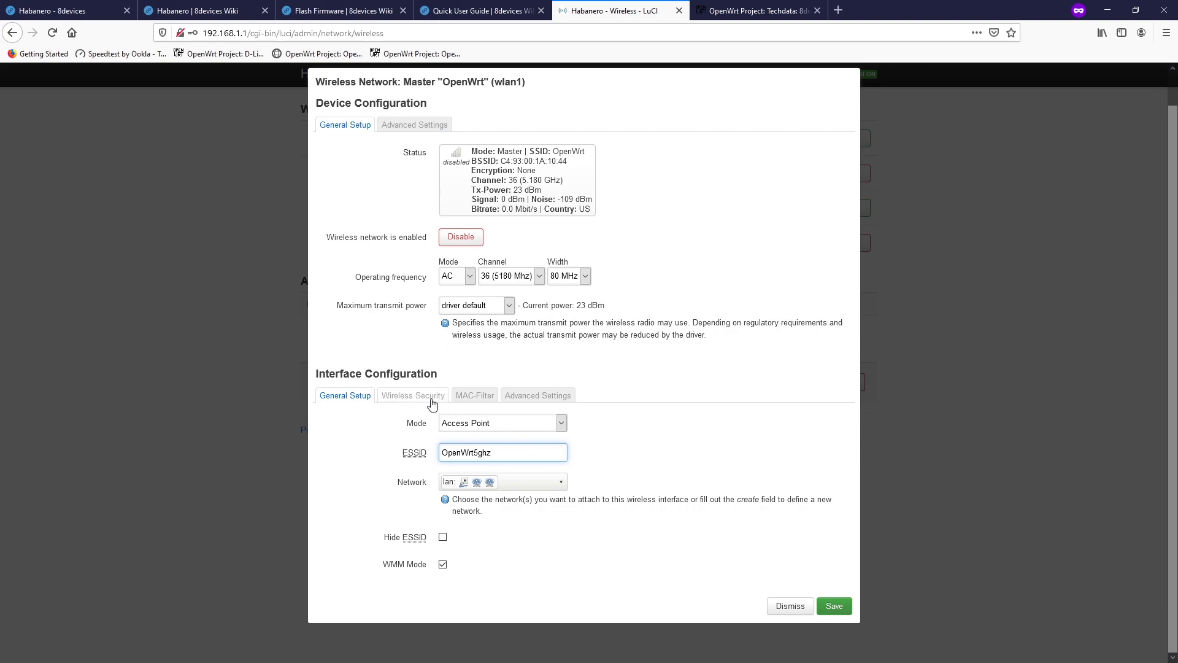
# - Give the 5 GHz network WPA2-PSK encryption with a wireless key and save it
pyautogui.click(427, 398)
pyautogui.click(502, 457)
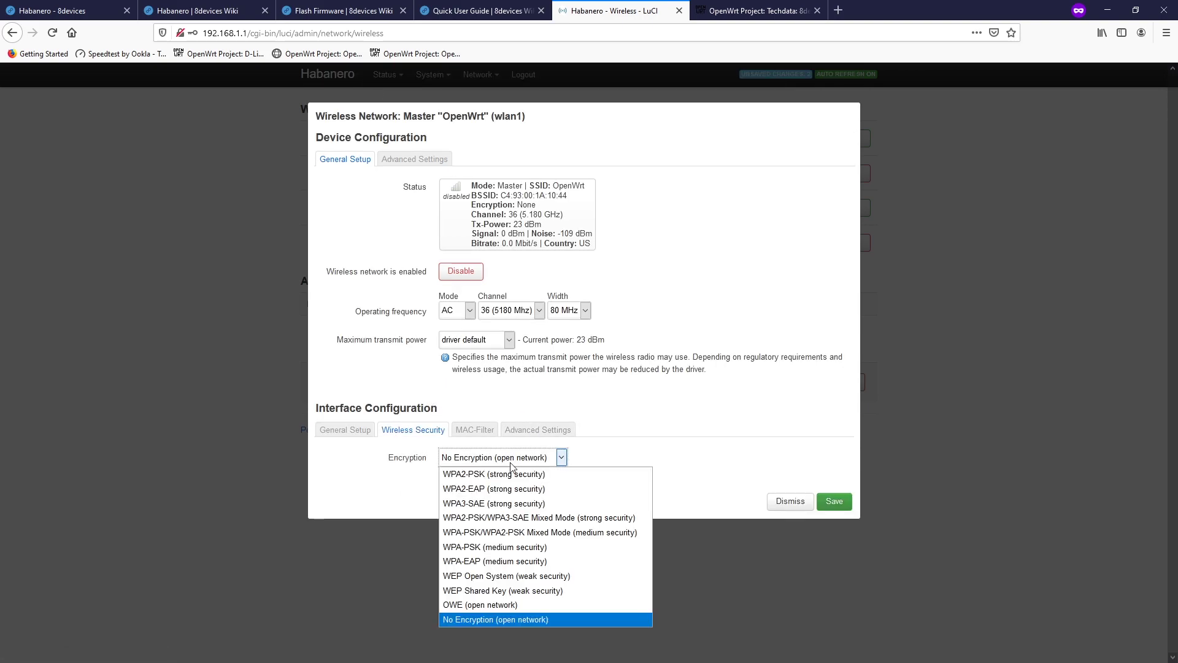
pyautogui.click(538, 477)
pyautogui.click(487, 513)
pyautogui.write('••••••••')
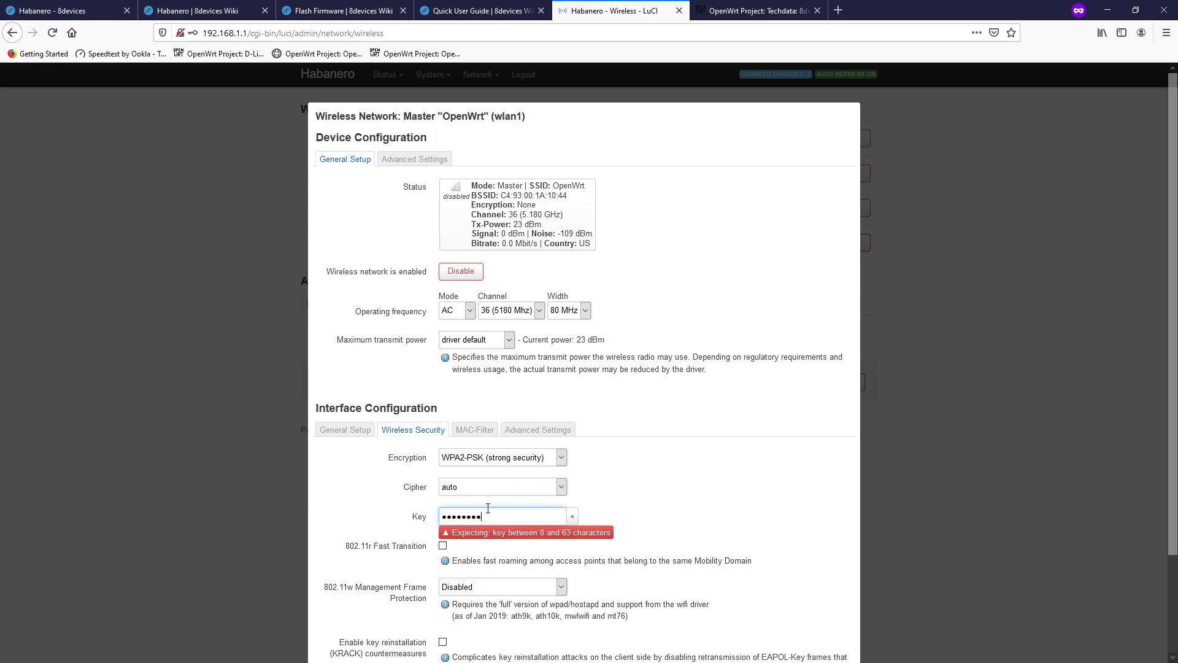
pyautogui.scroll(-3, 749, 514)
pyautogui.click(844, 600)
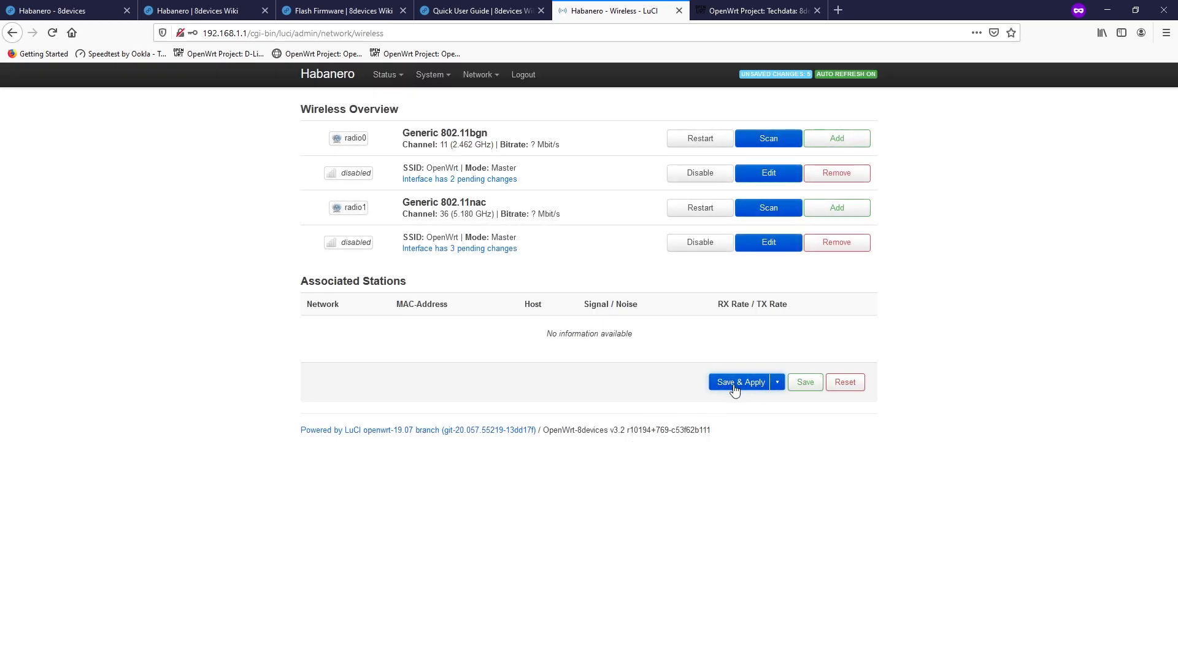
# - Save and apply the pending changes so OpenWrt24 and OpenWrt5ghz both use WPA2-PSK
pyautogui.click(736, 383)
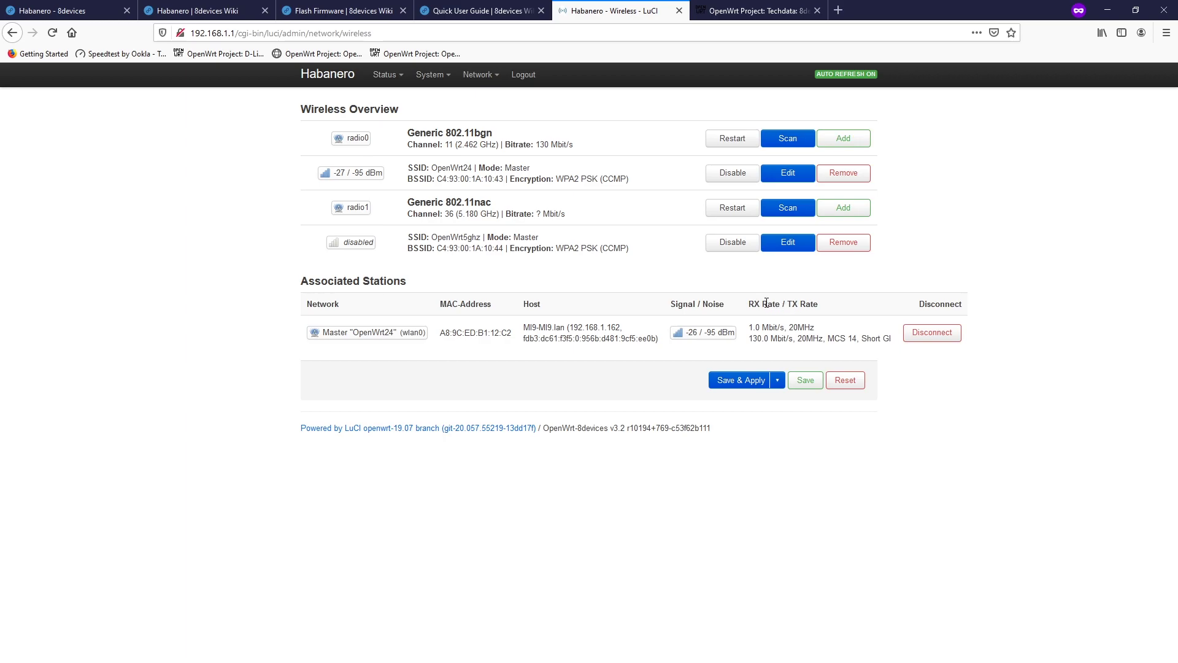
pyautogui.click(482, 75)
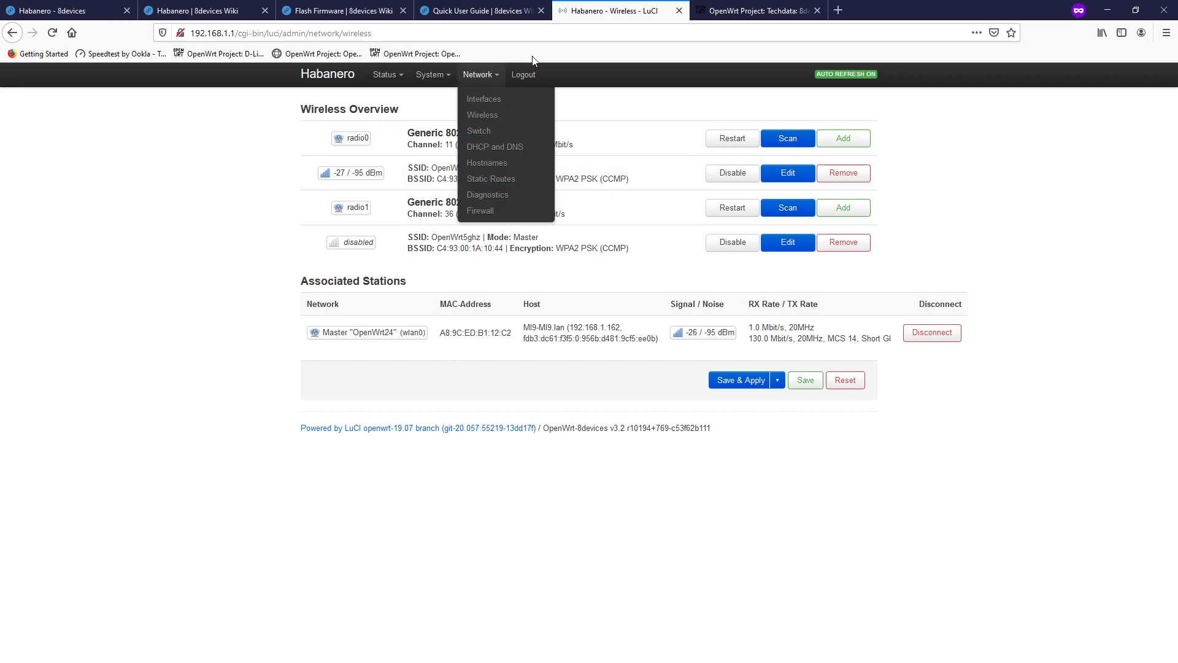
# - In a new private tab, run a Speedtest by Ookla test after dismissing the cookie notice
pyautogui.click(838, 11)
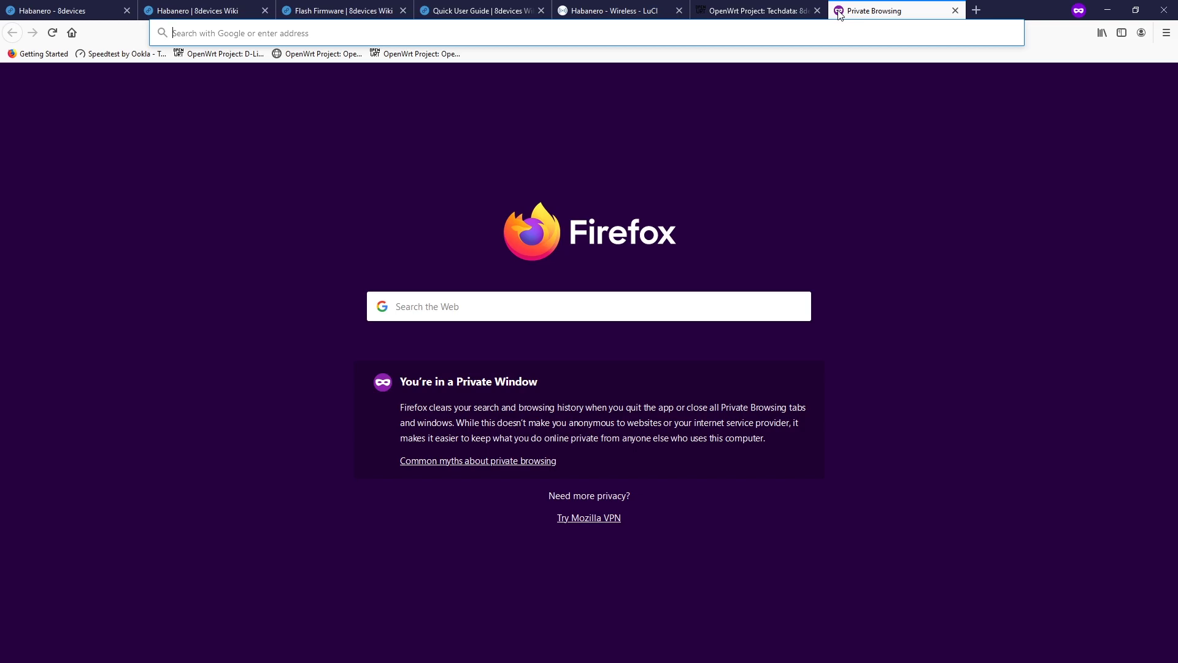
pyautogui.click(122, 54)
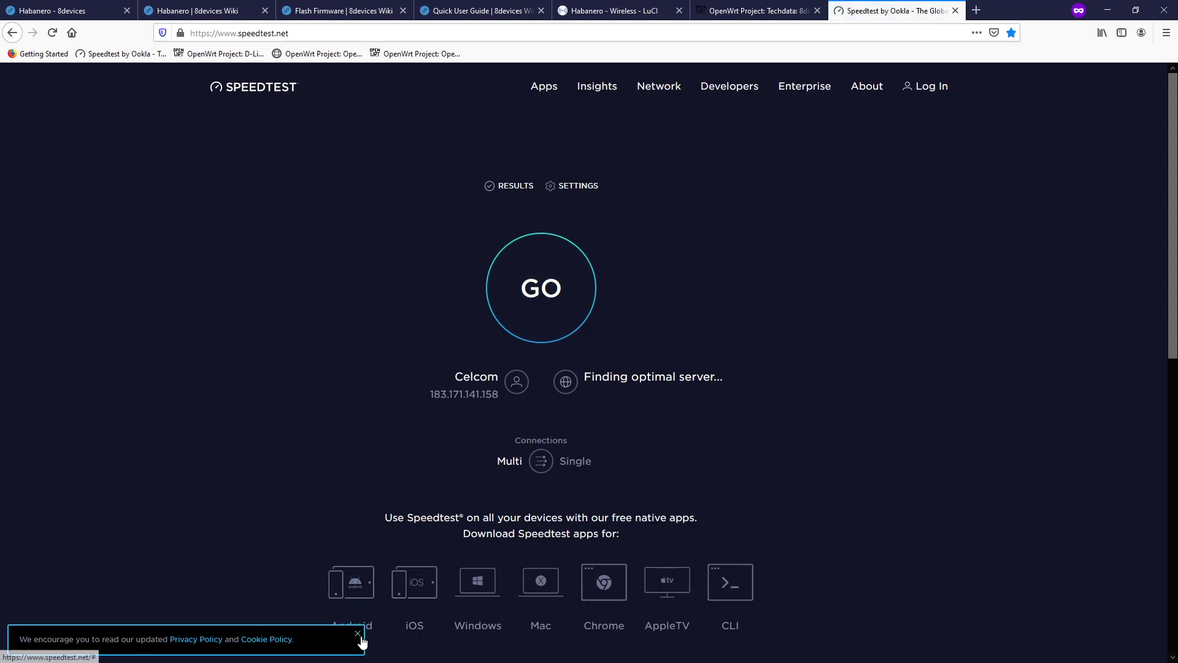
pyautogui.click(358, 634)
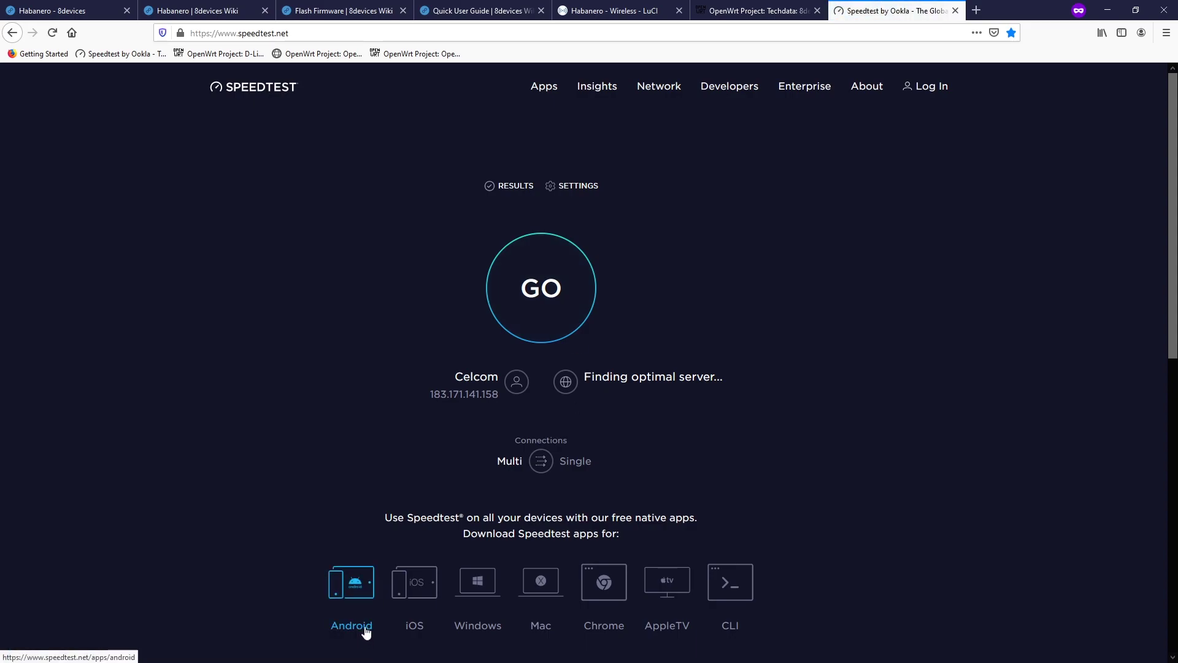
pyautogui.click(570, 296)
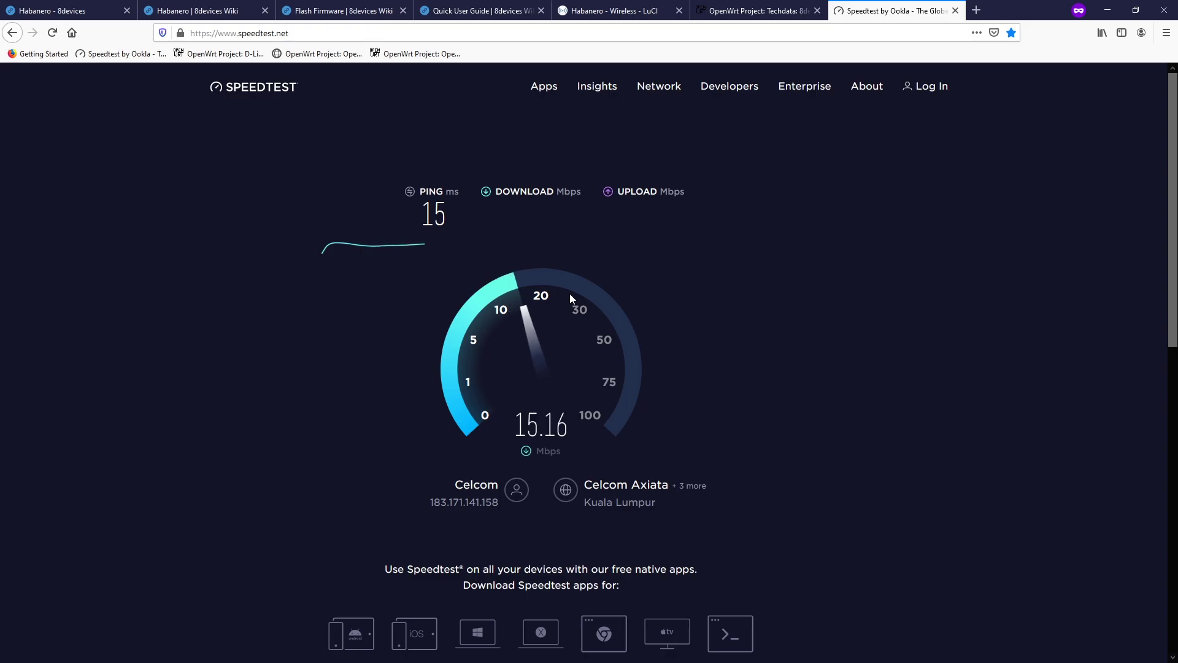
# - In LuCI's Realtime Graphs, check the load graph and the eth1 traffic graph, then return to Load
pyautogui.click(636, 7)
pyautogui.moveTo(397, 82)
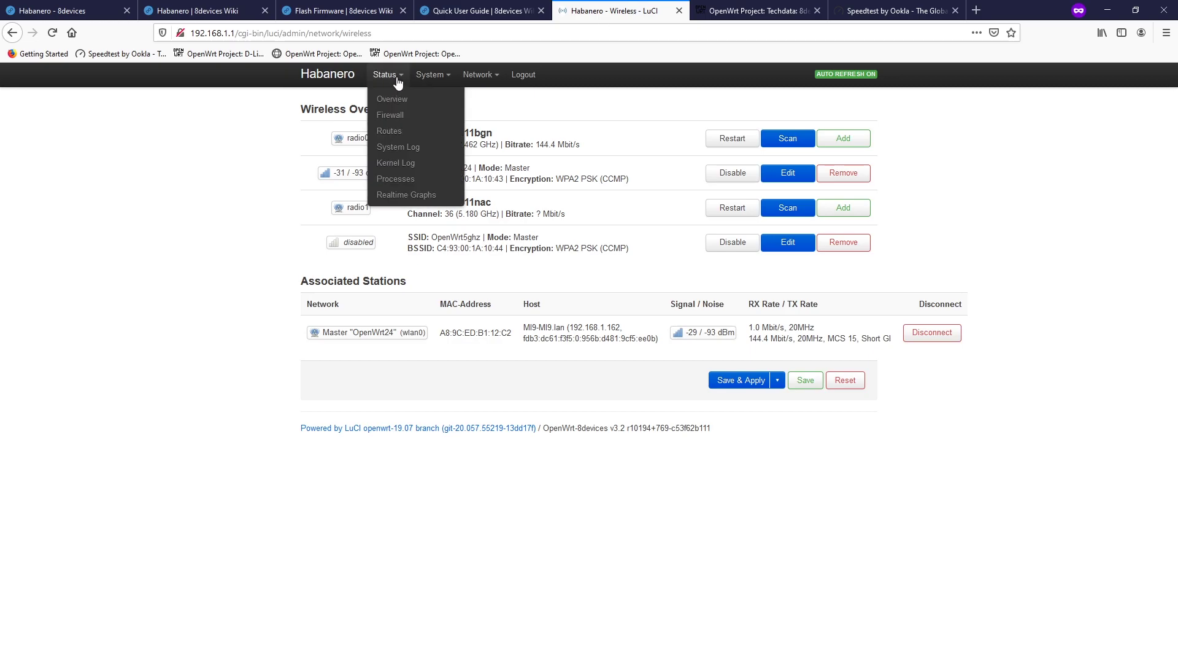
pyautogui.click(417, 197)
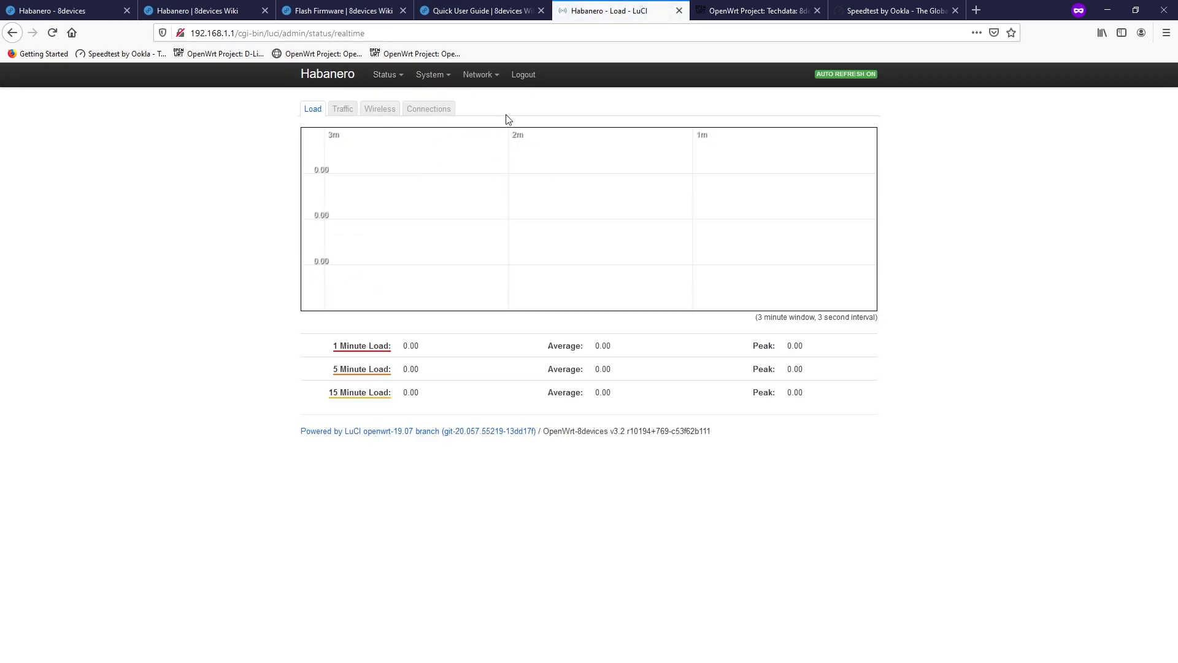
pyautogui.click(343, 110)
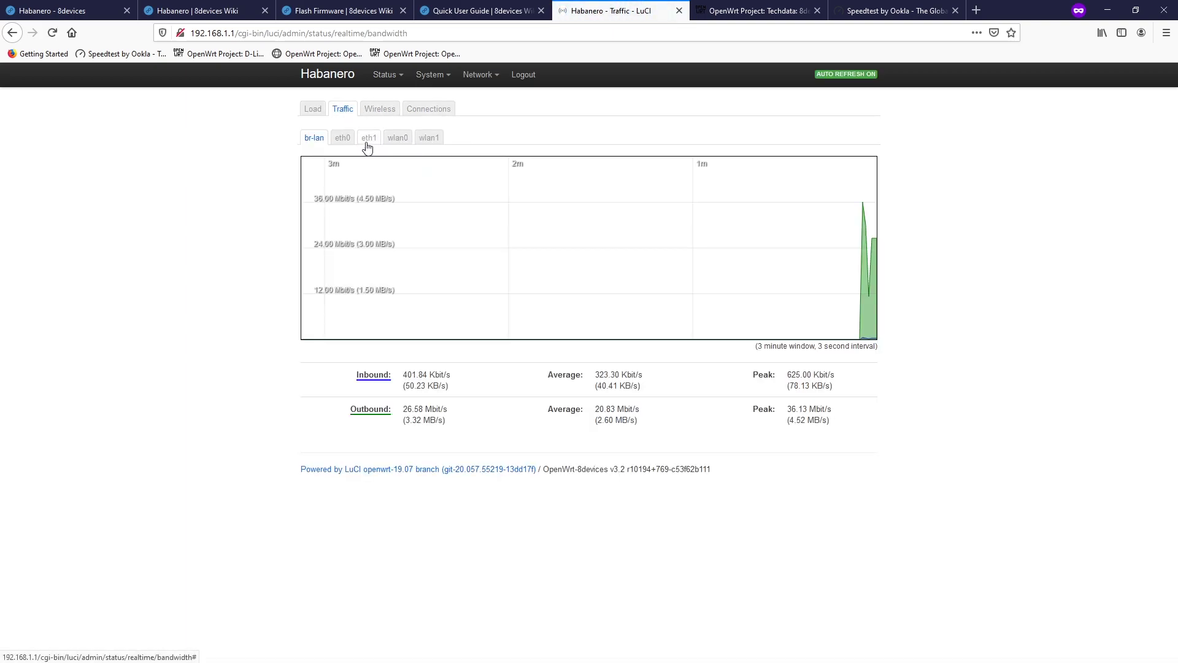
pyautogui.click(370, 141)
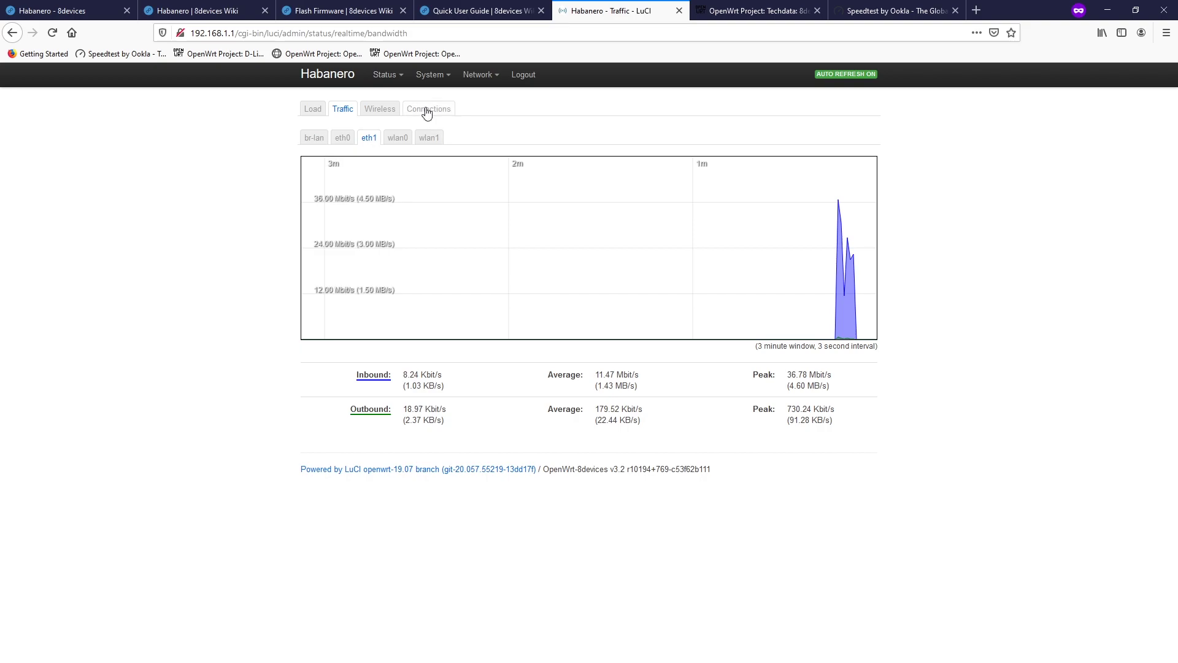
pyautogui.click(314, 114)
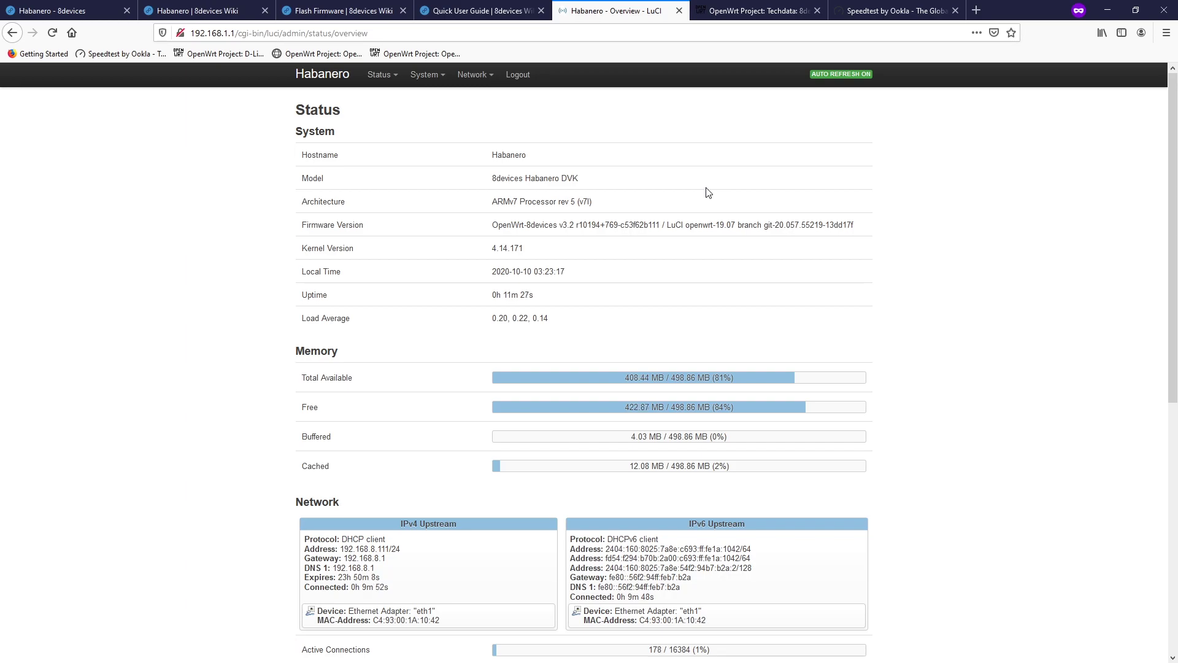
# - Switch back to the first tab with the 8devices Habanero product page using Ctrl+1
pyautogui.hotkey('ctrl', '1')
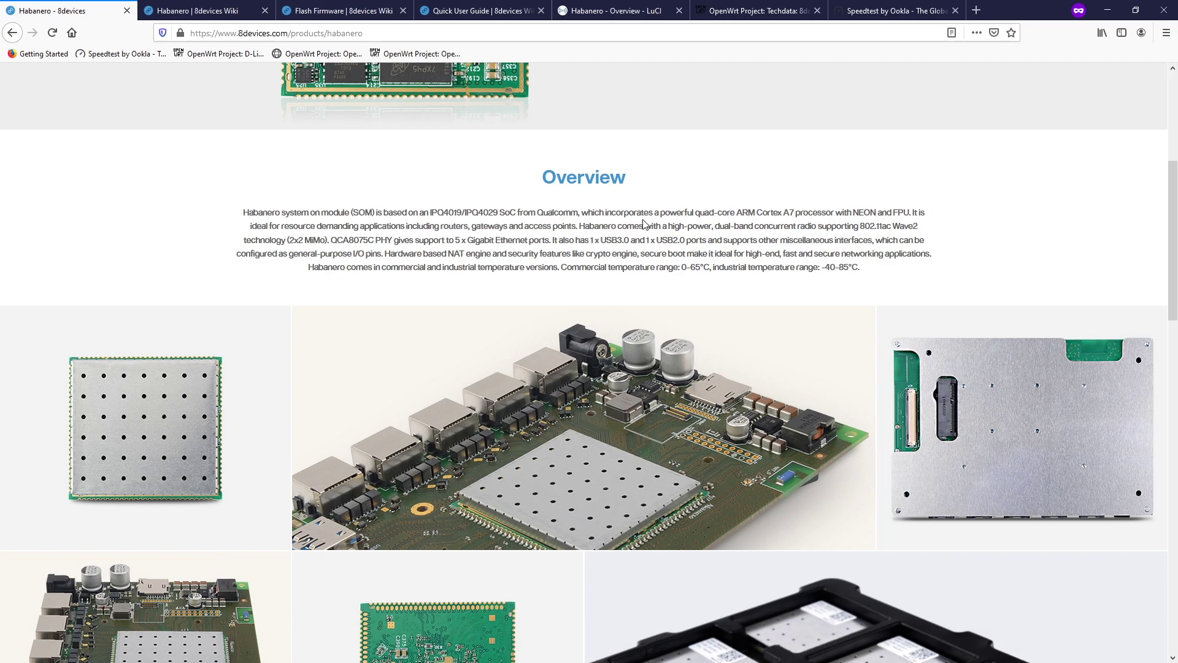